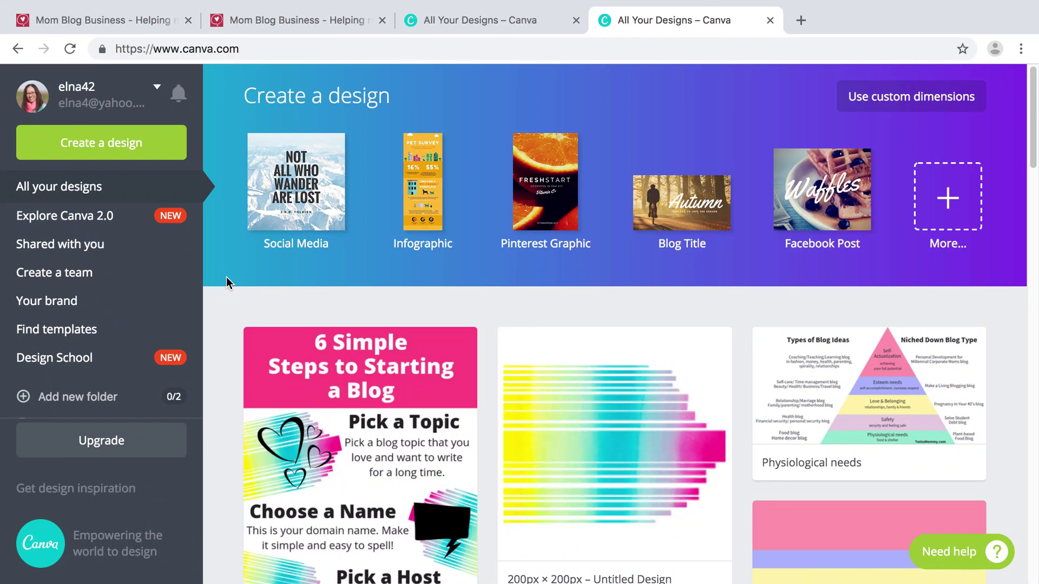
Step: Create a blank design with custom dimensions of 800 × 200 px
click(875, 106)
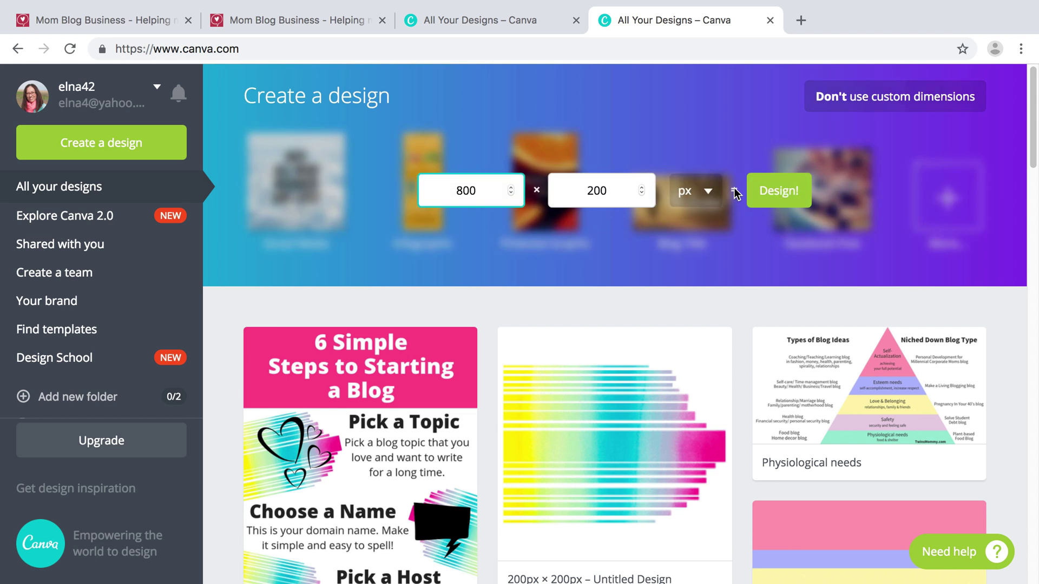
click(792, 193)
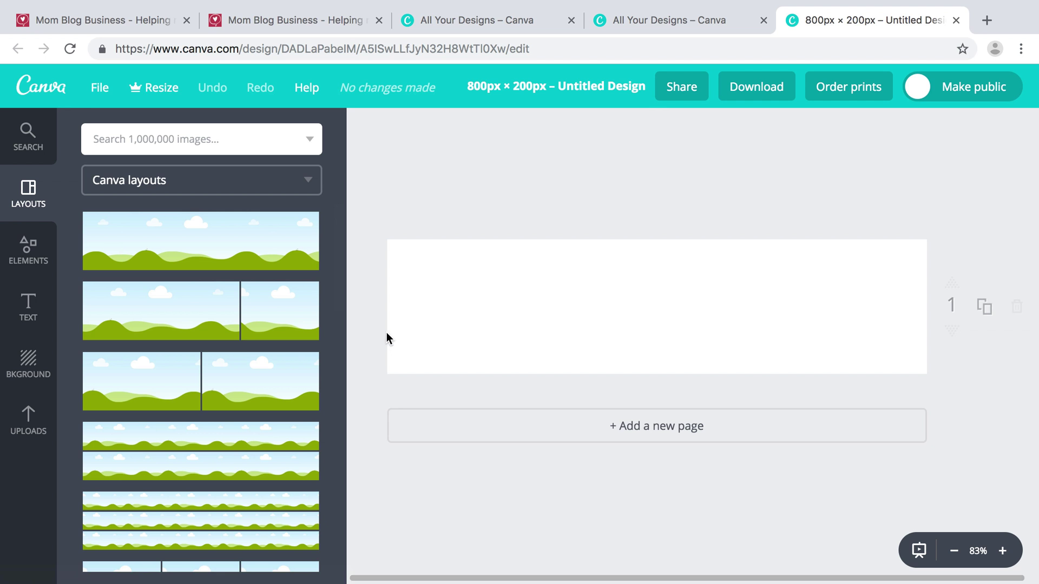
Step: Add the mint-green zigzag stroke from a PAINT search and stretch it across the banner
click(202, 138)
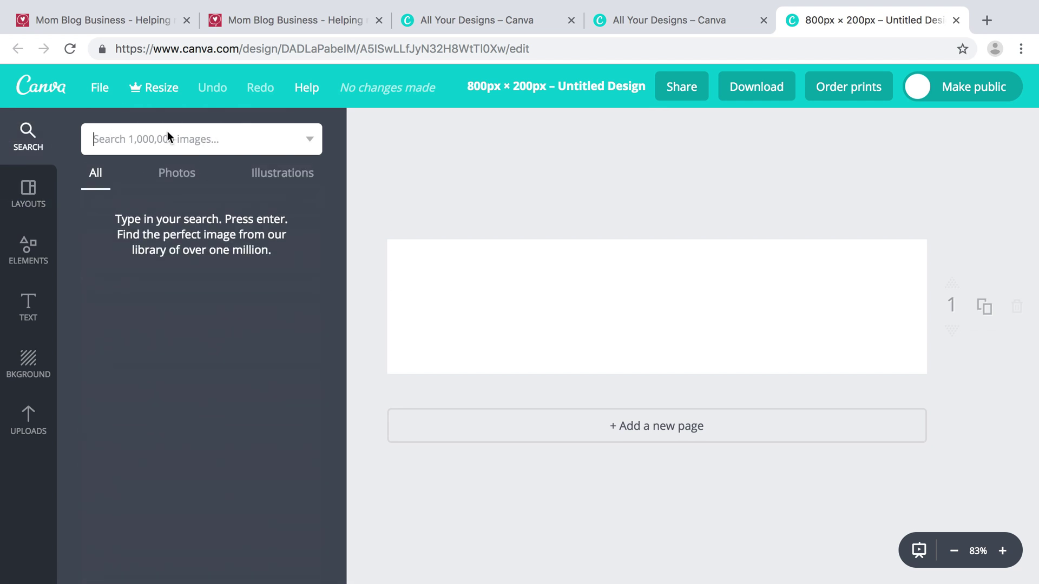
text(PAINT)
key(Return)
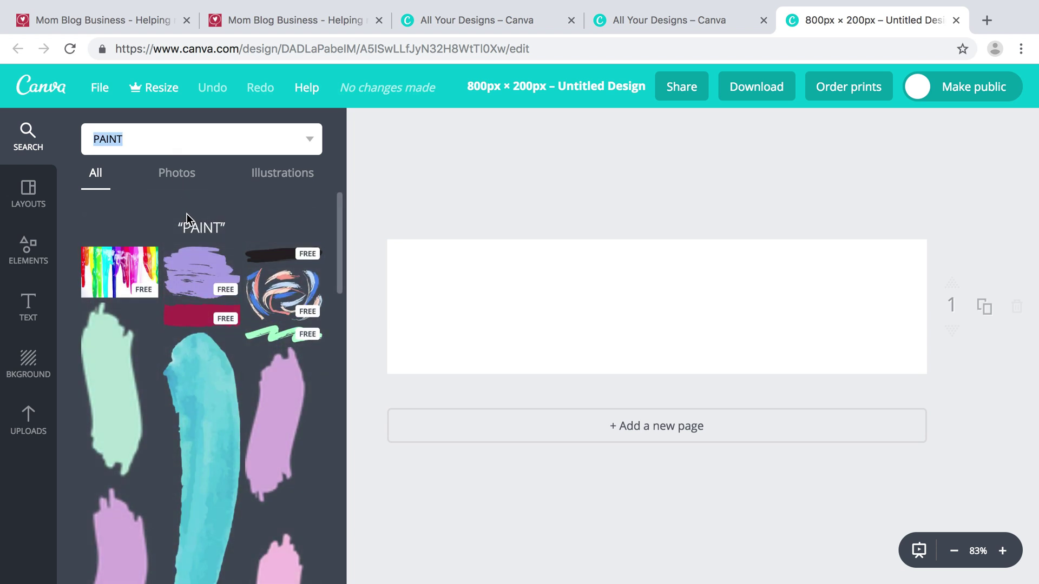
scroll(187, 213, down, 1)
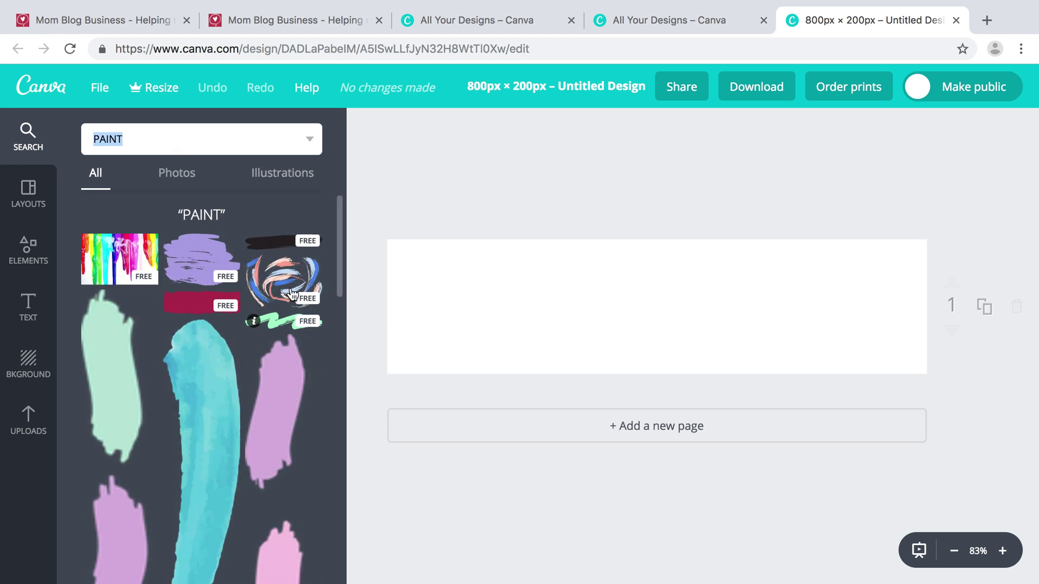
click(273, 328)
drag(550, 333, 437, 356)
mouse_move(757, 357)
mouse_down()
mouse_move(858, 343)
mouse_move(814, 330)
mouse_move(901, 360)
mouse_up()
drag(446, 361, 420, 362)
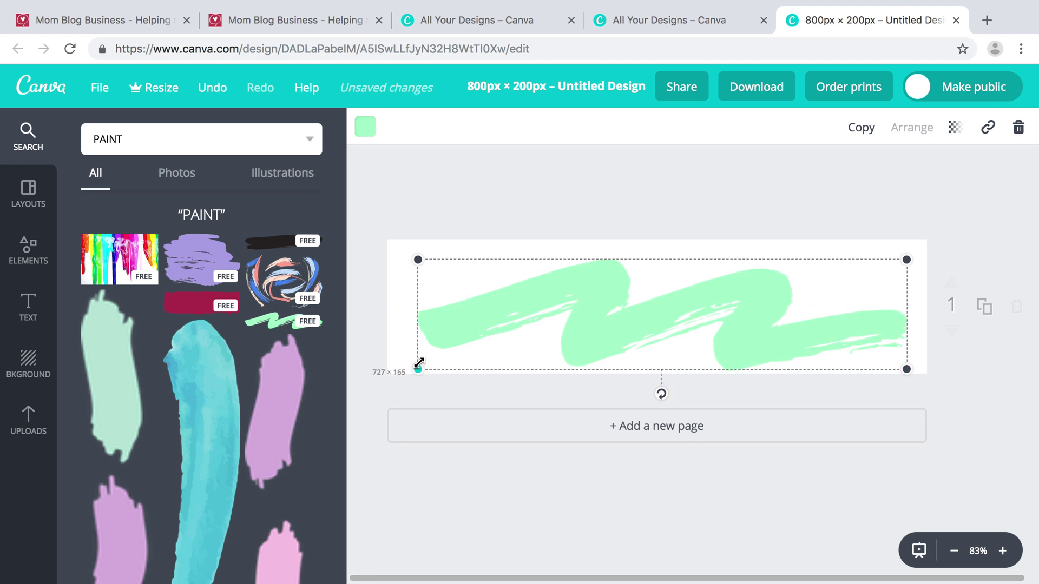
Step: Recolour the zigzag stroke to a bright light aqua, colour code 62edfa
click(362, 130)
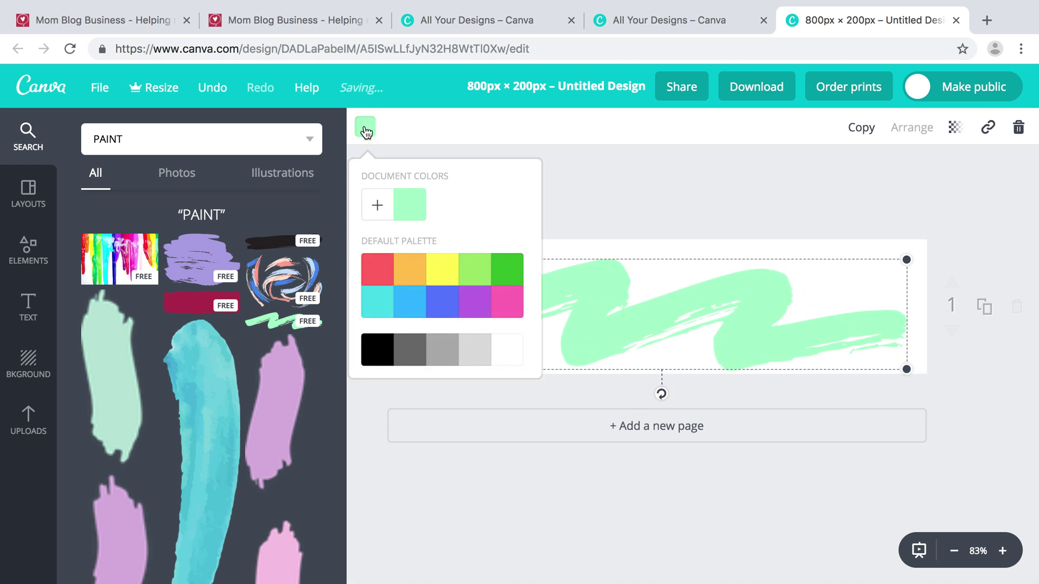
click(377, 301)
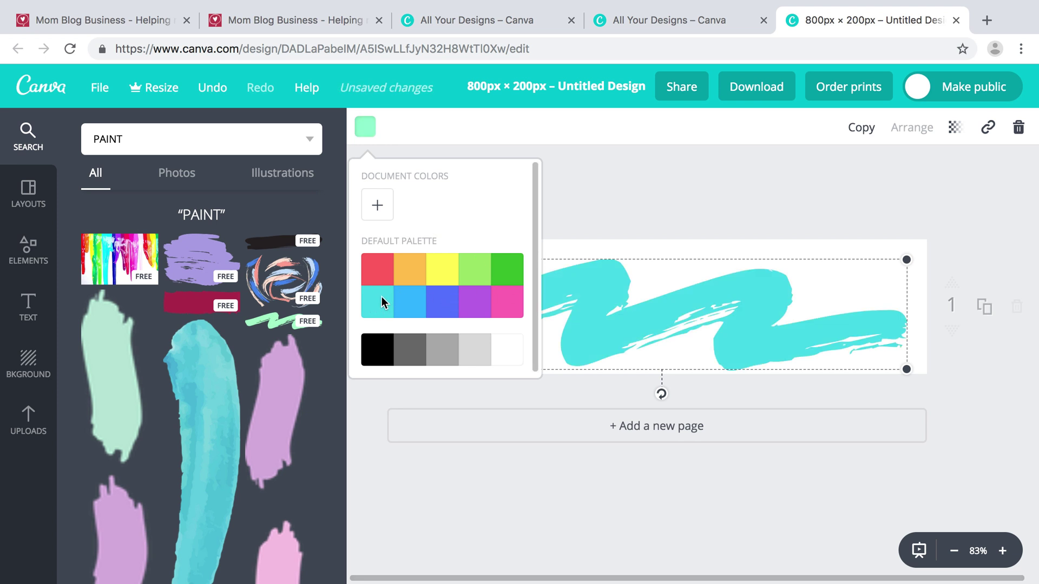
click(383, 204)
mouse_move(422, 290)
mouse_down()
mouse_move(444, 290)
mouse_move(412, 283)
mouse_move(420, 292)
mouse_up()
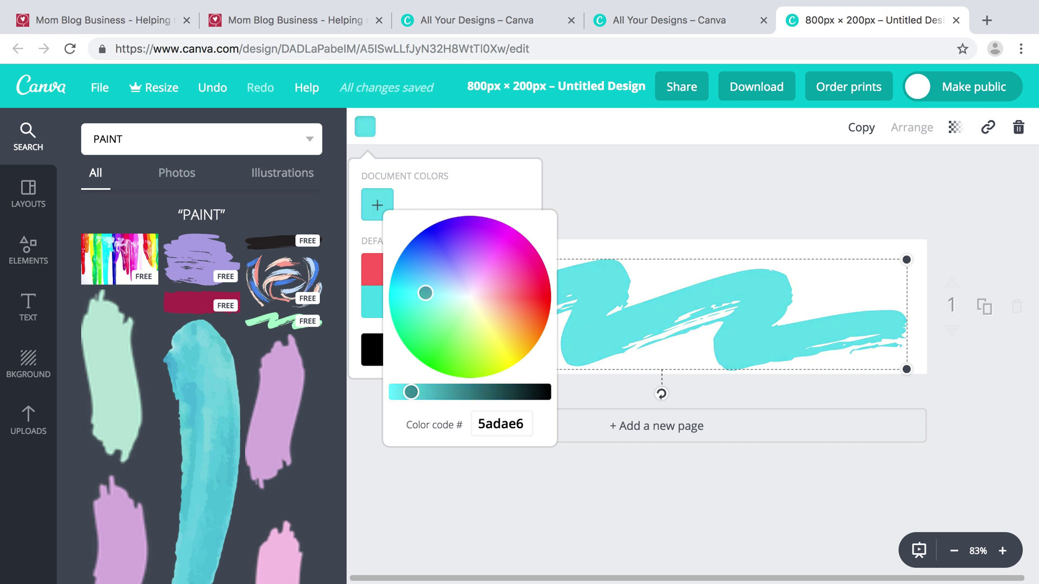
mouse_move(410, 391)
mouse_down()
mouse_move(397, 391)
mouse_move(416, 390)
mouse_up()
click(598, 213)
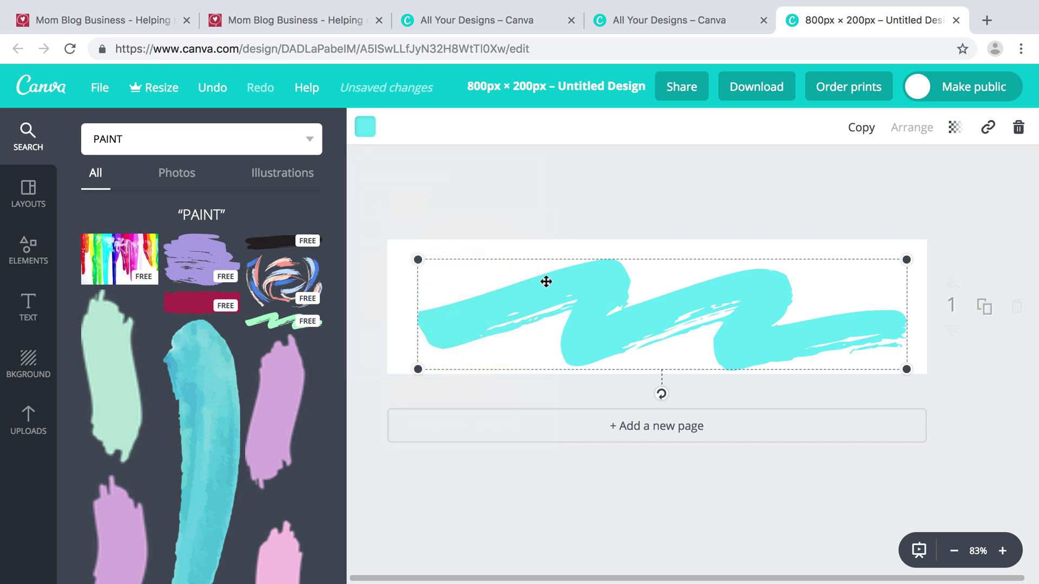
click(533, 206)
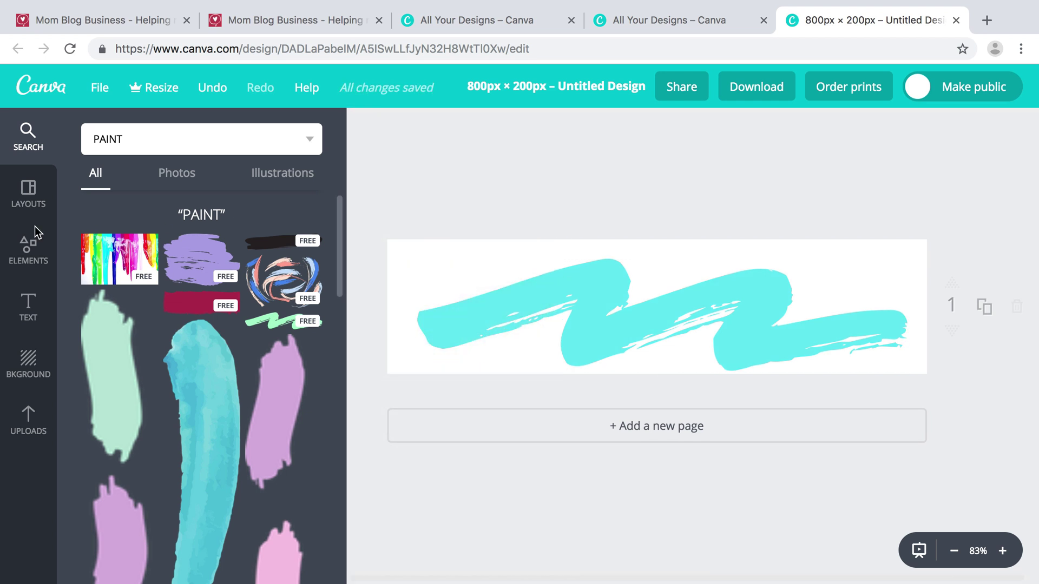
Step: Add a heading text box and change its text to MOM
click(28, 306)
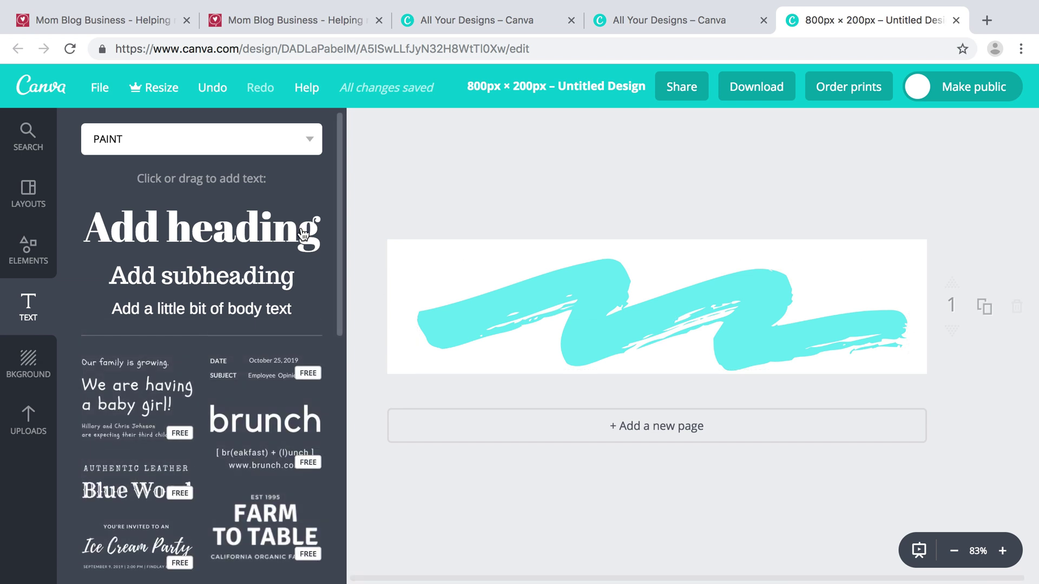
click(201, 227)
double_click(644, 336)
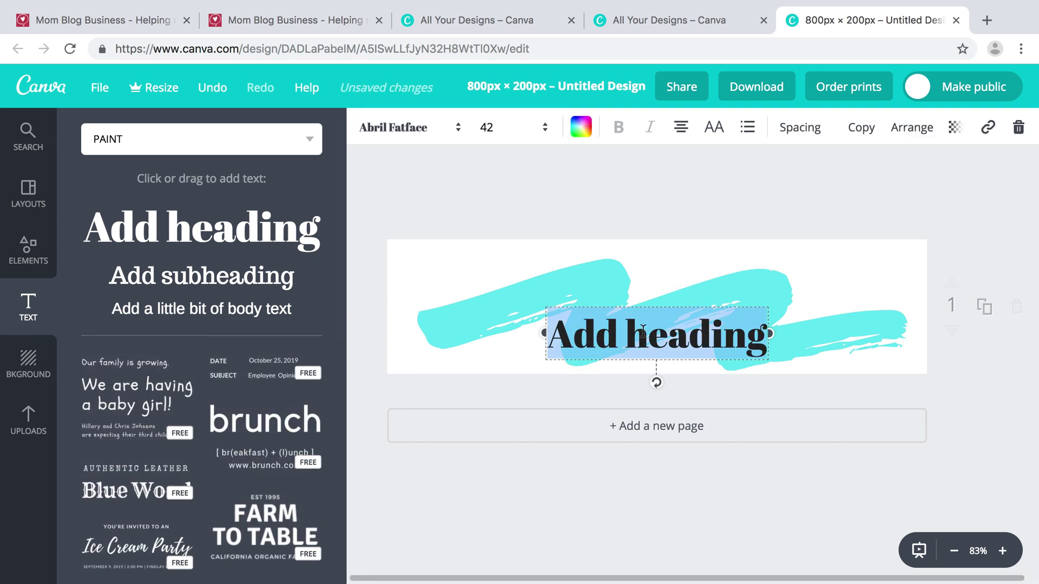
text(Mom)
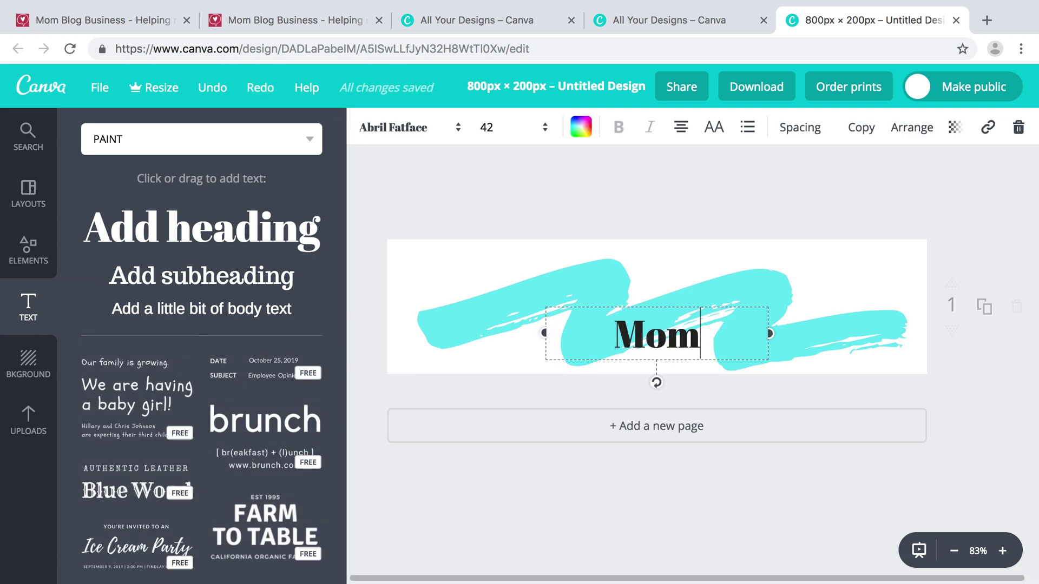
key(BackSpace)
key(BackSpace)
text(OM)
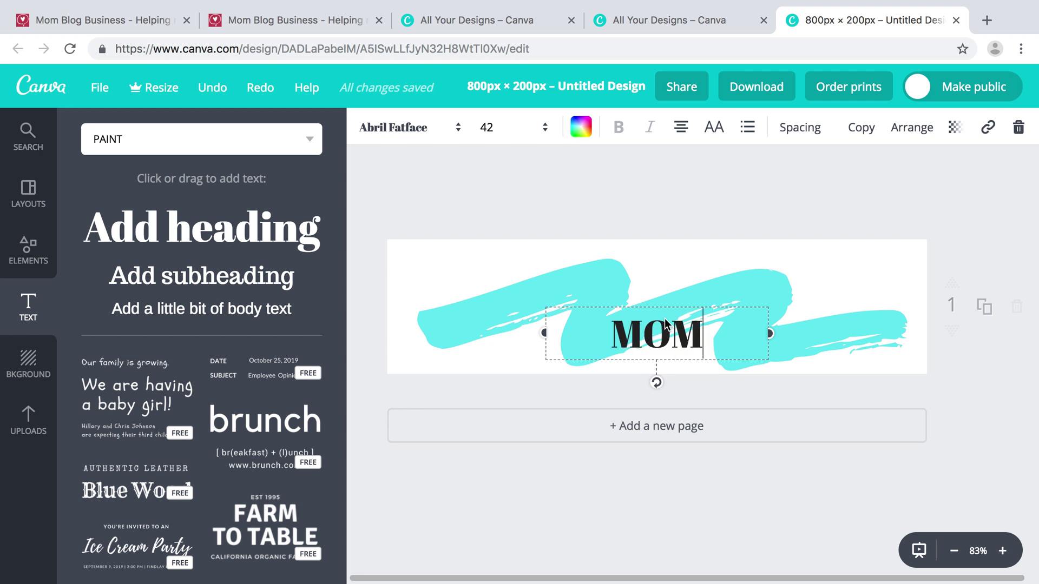
Step: Set the MOM heading's font to Anton
click(391, 130)
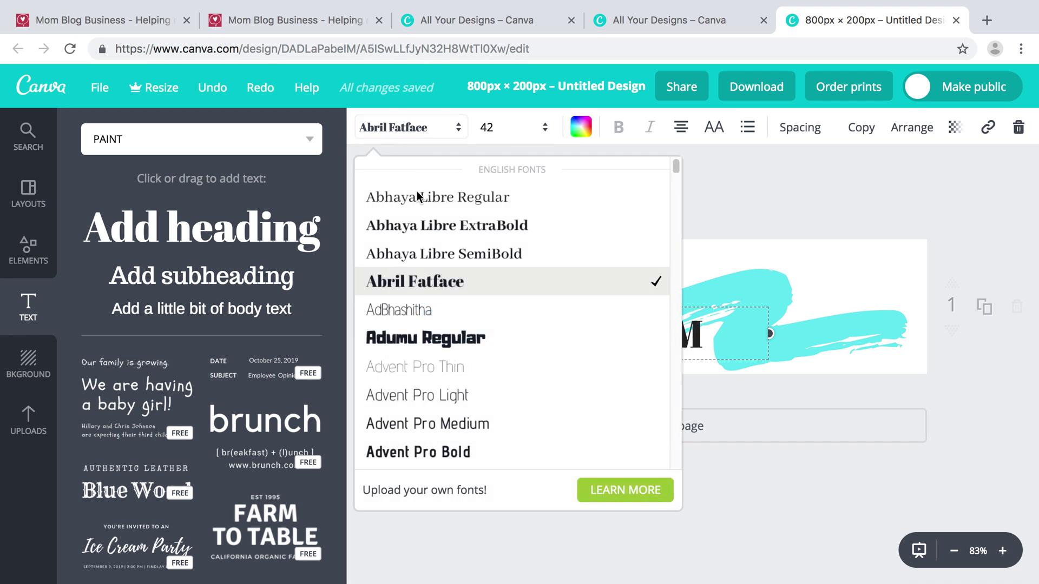
scroll(468, 338, down, 3)
scroll(470, 338, down, 5)
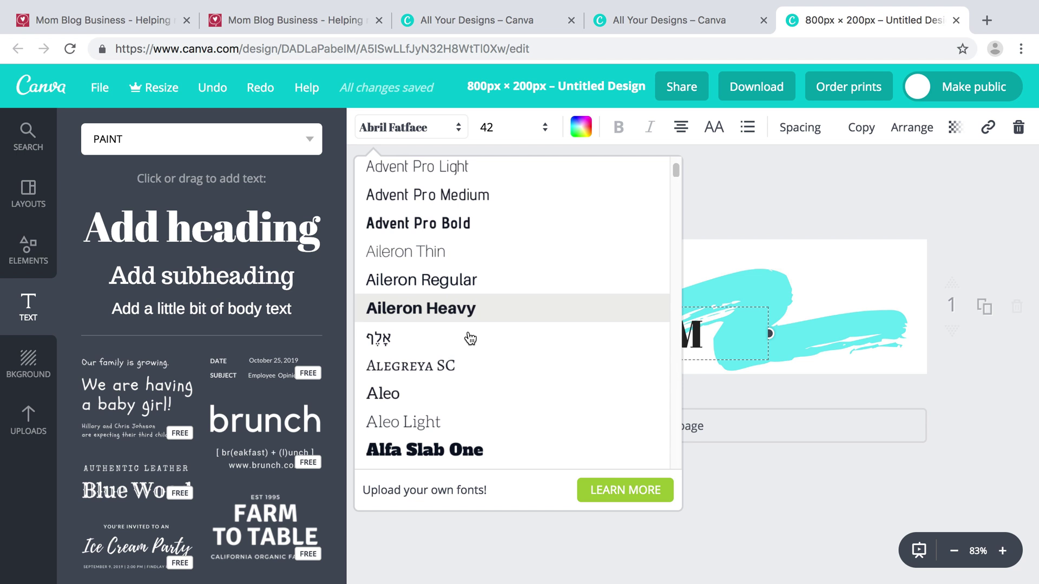
scroll(470, 338, down, 2)
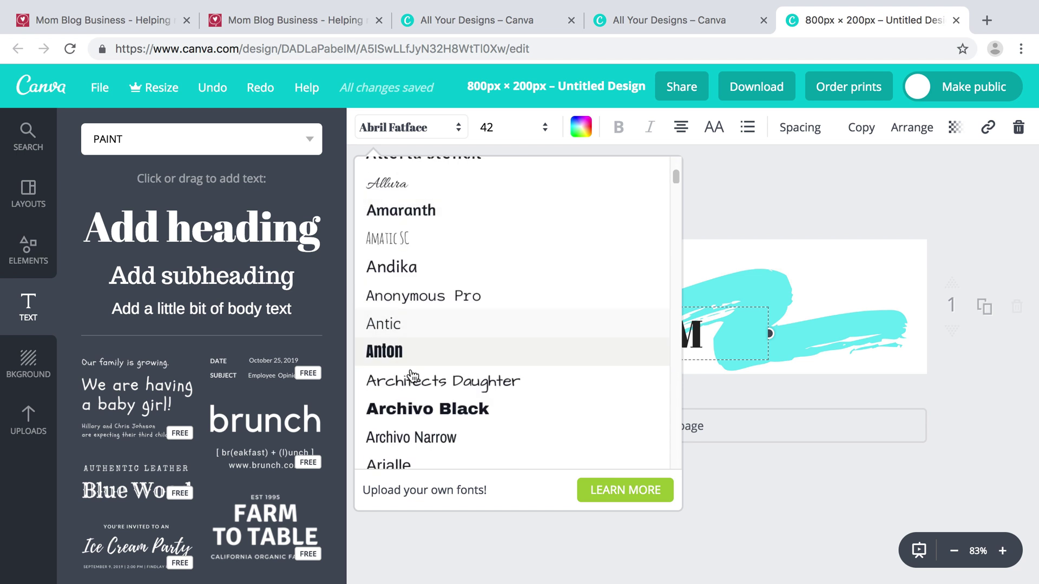
click(411, 353)
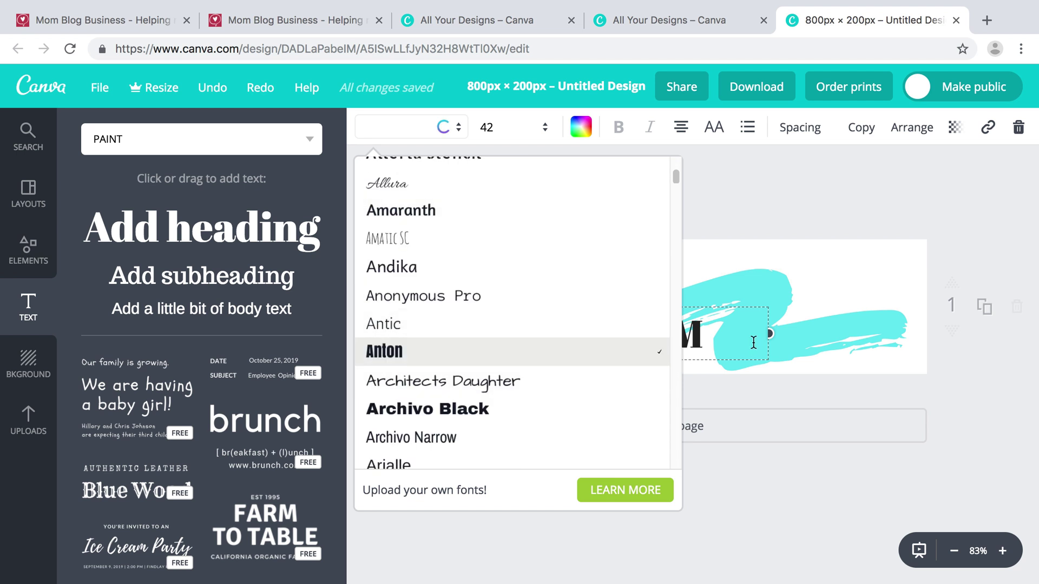
click(754, 342)
Step: Size MOM at 72, place it on the banner's left, and add a second heading
click(492, 127)
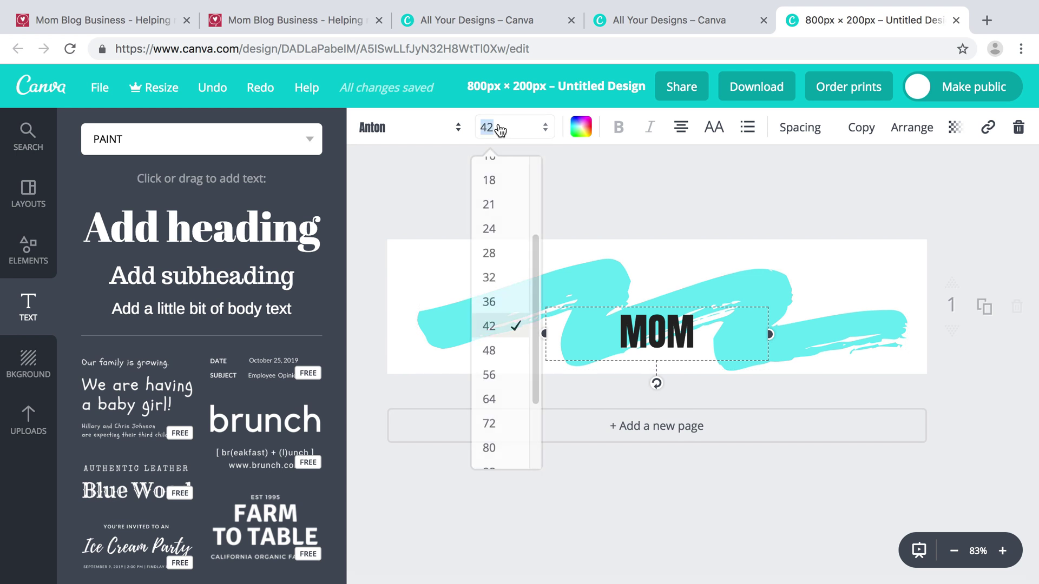
scroll(496, 431, down, 2)
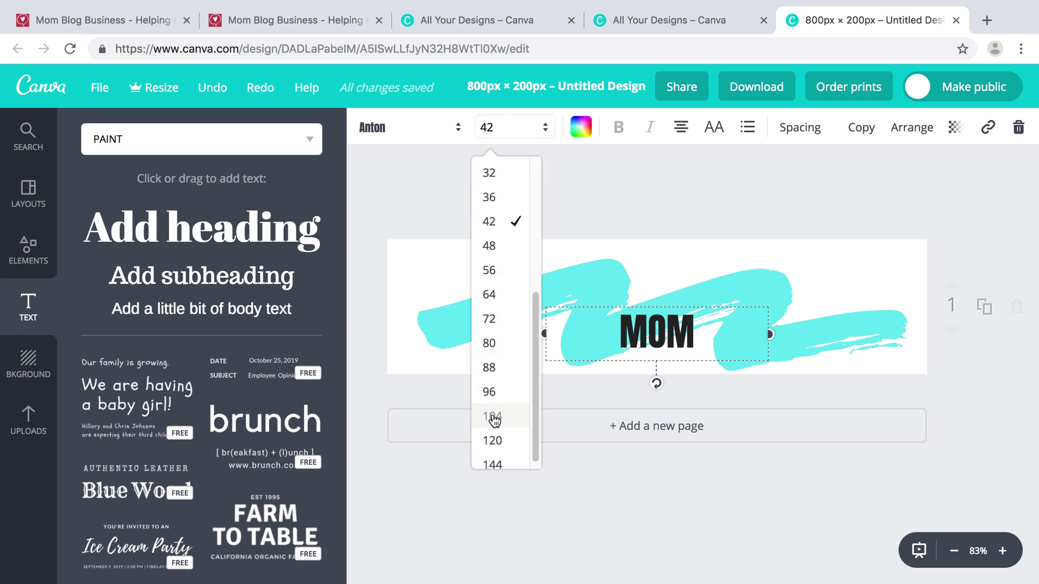
click(493, 422)
drag(667, 347, 509, 287)
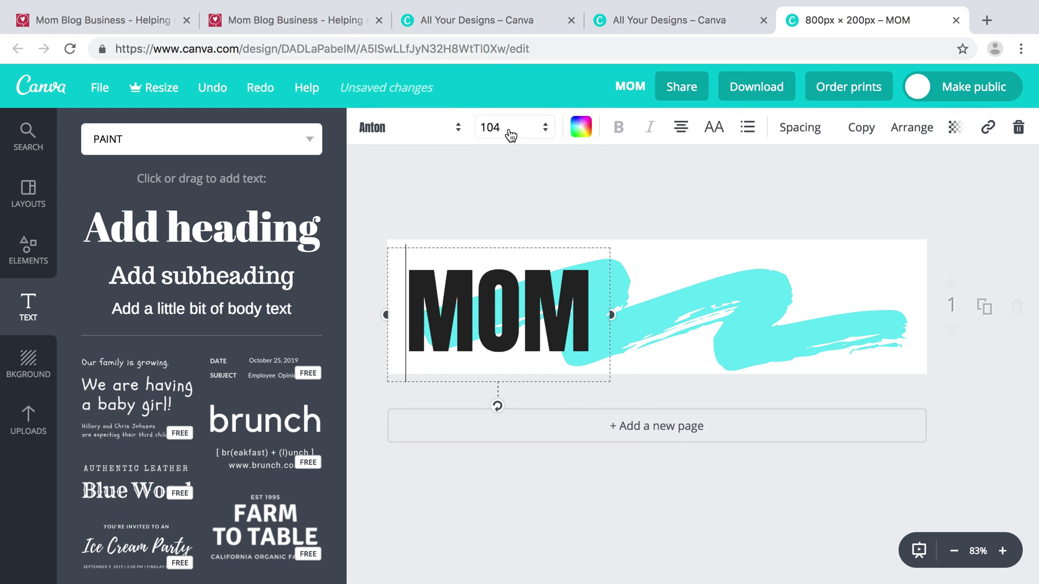
click(509, 128)
click(502, 287)
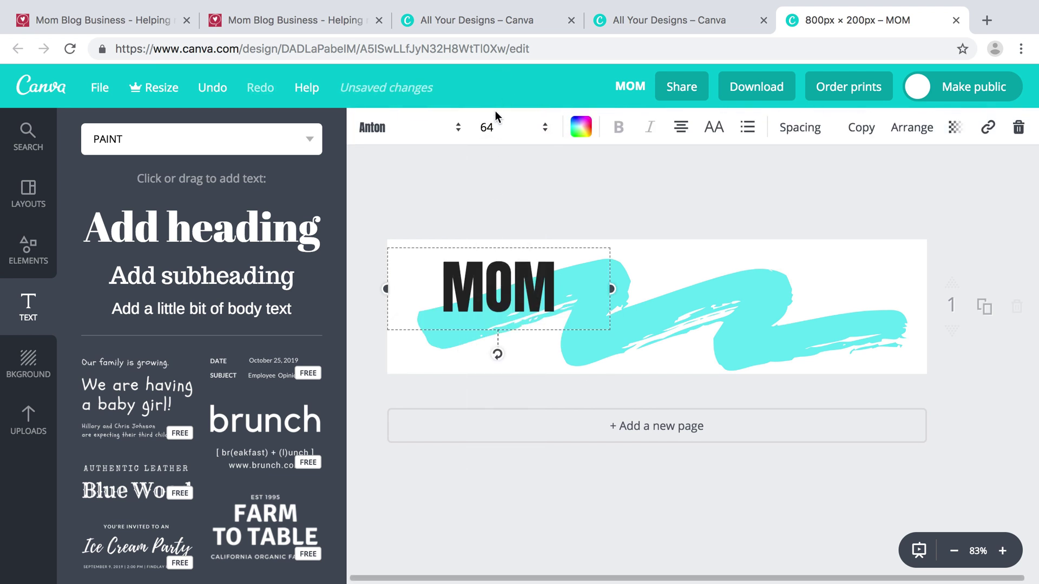
click(499, 127)
click(498, 312)
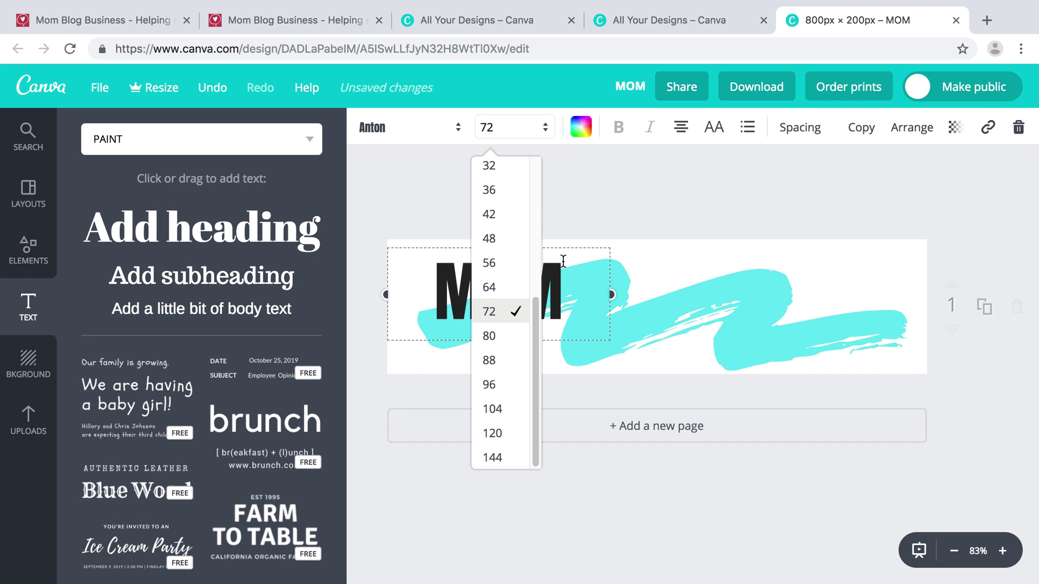
mouse_move(539, 303)
mouse_down()
mouse_move(523, 316)
mouse_move(539, 318)
mouse_up()
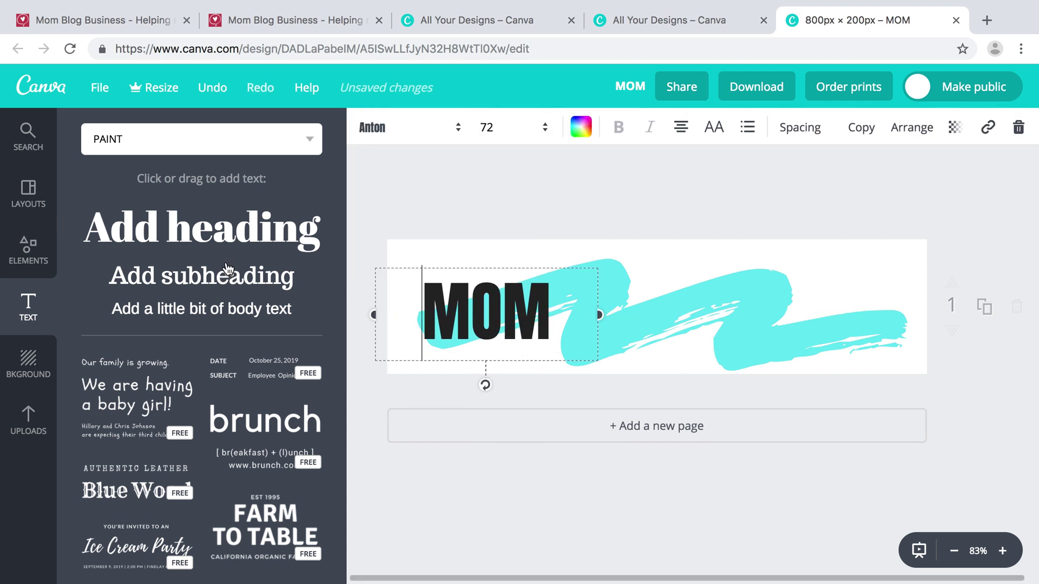
drag(201, 228, 660, 318)
Step: Change the new heading's text to Blog in the Lemon Tuesday font
click(644, 333)
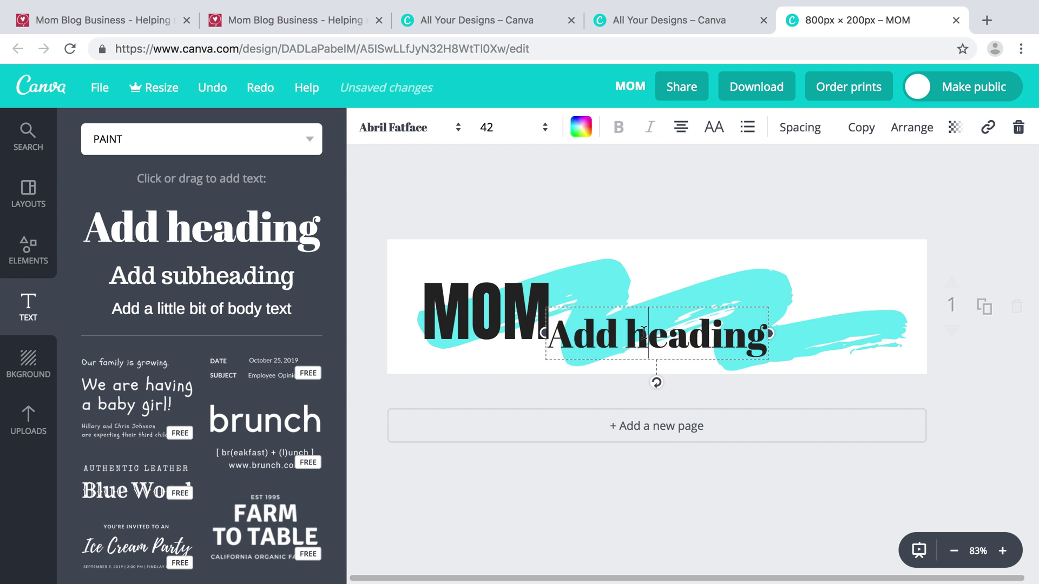
triple_click(643, 332)
text(B)
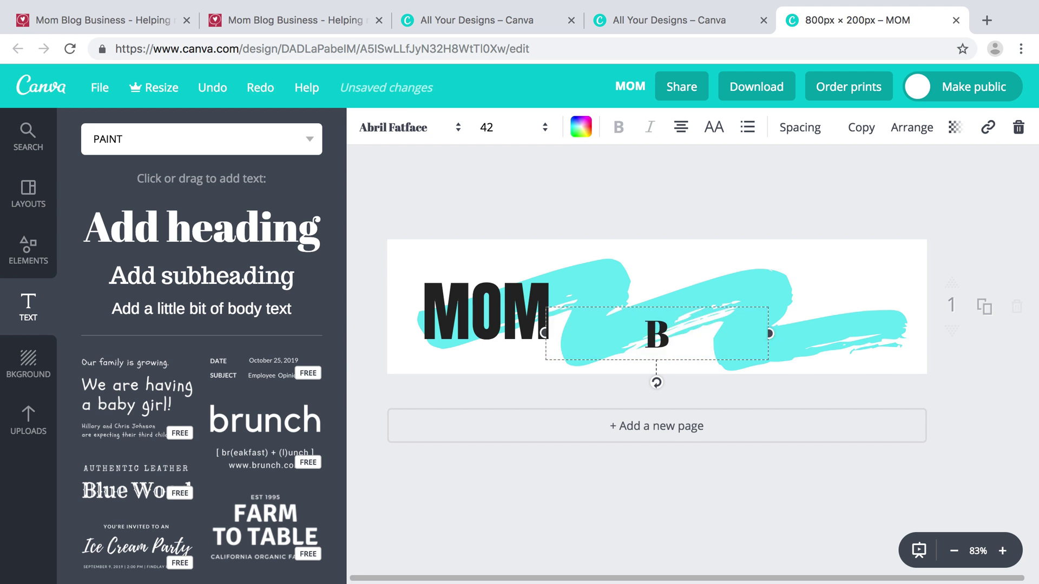
text(log)
click(415, 128)
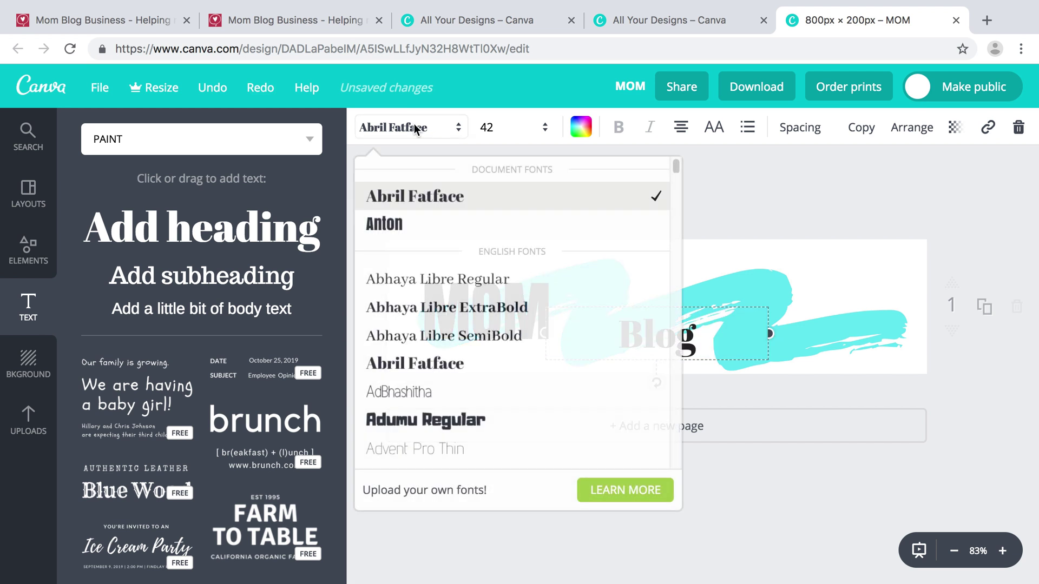
scroll(435, 307, down, 15)
scroll(435, 307, down, 20)
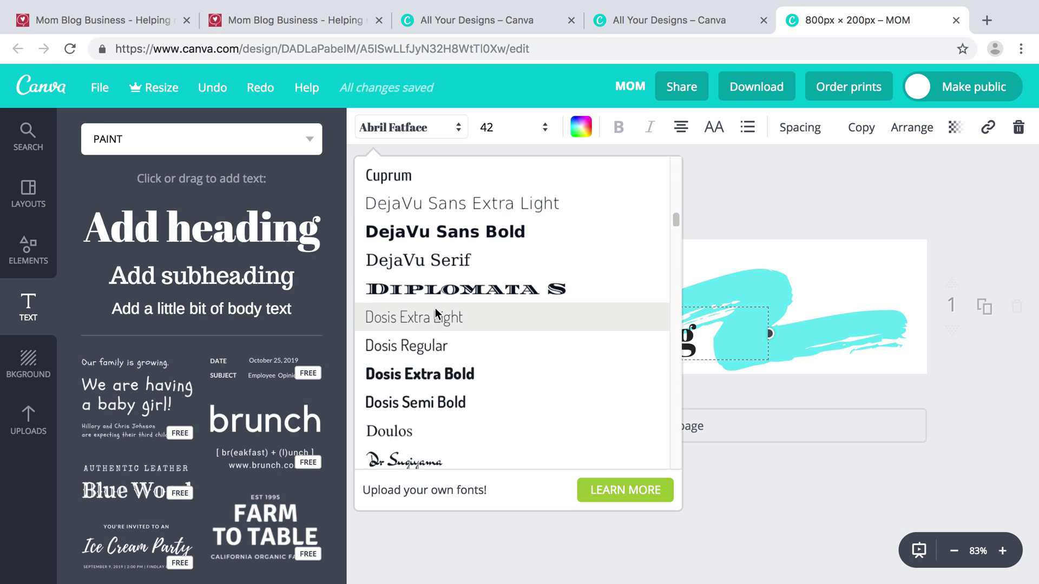
scroll(435, 307, down, 10)
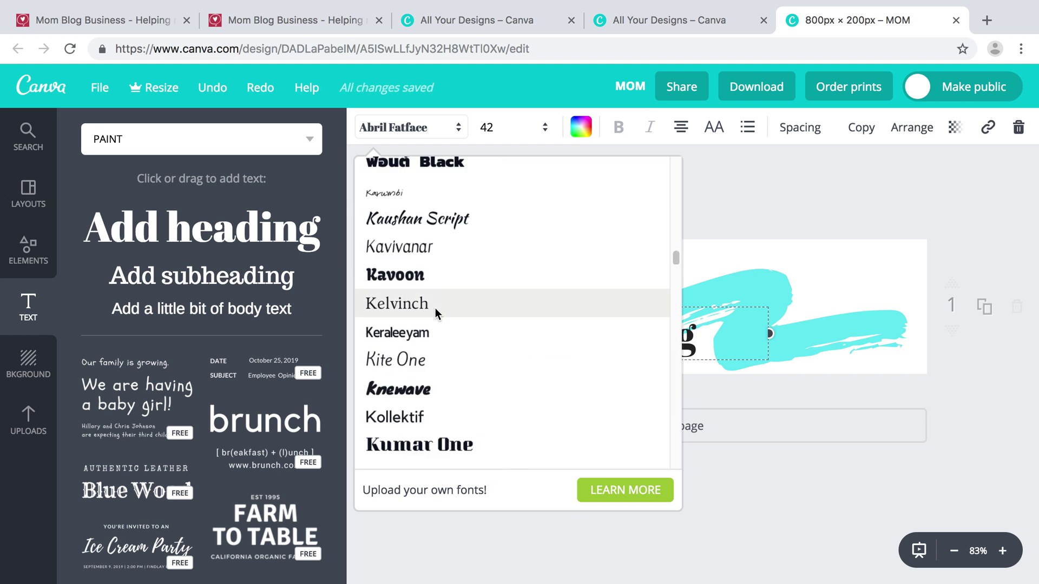
scroll(436, 313, down, 1)
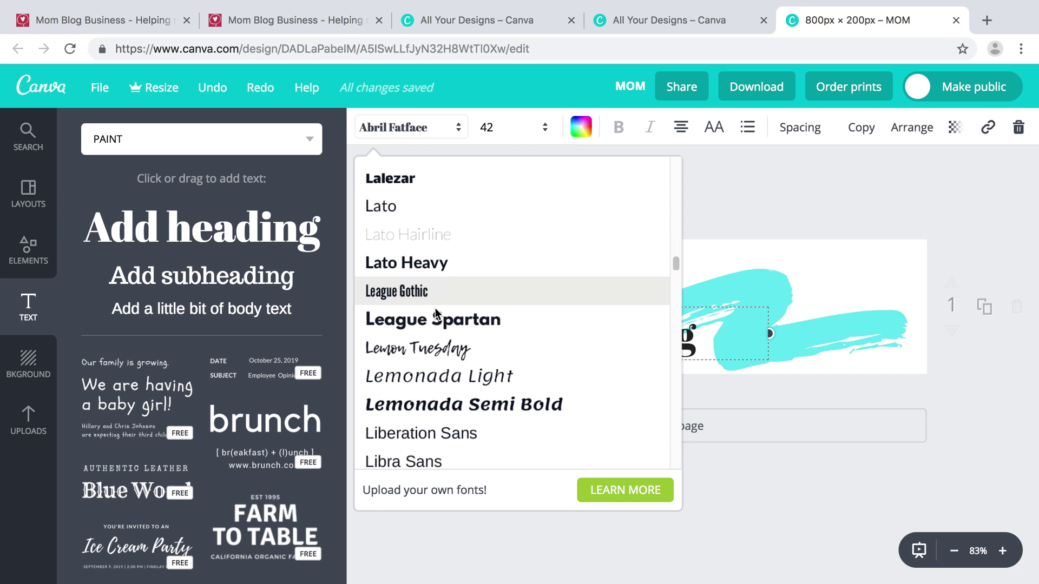
click(438, 347)
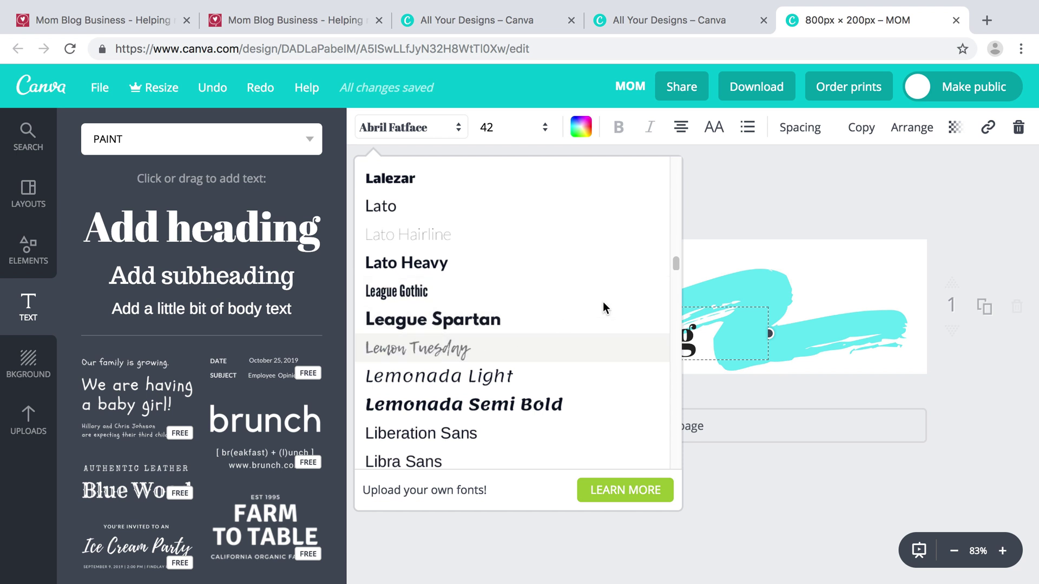
click(724, 196)
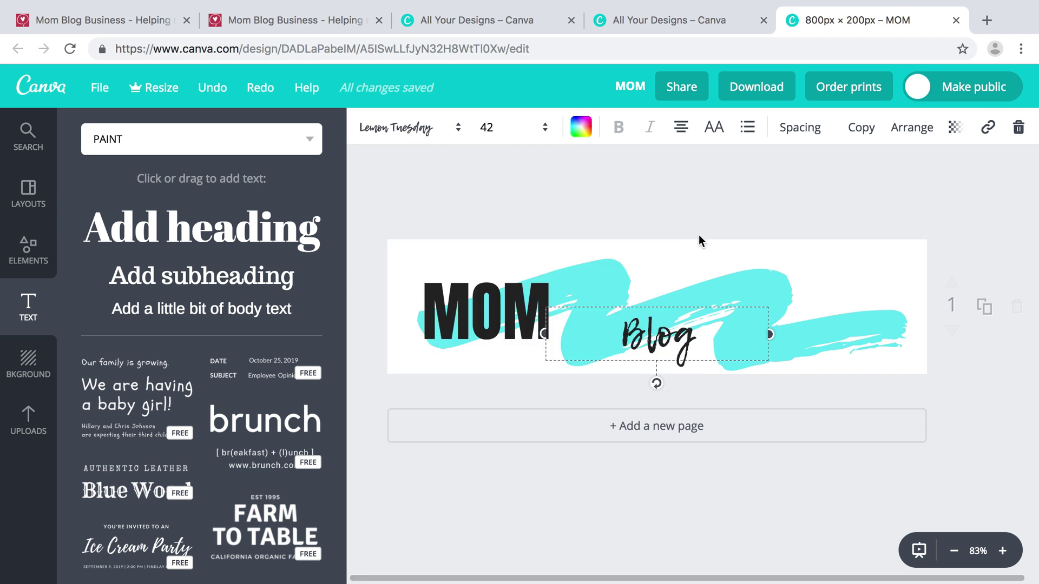
Step: Give Blog letter spacing -40 and size 90, positioned just right of MOM
click(810, 131)
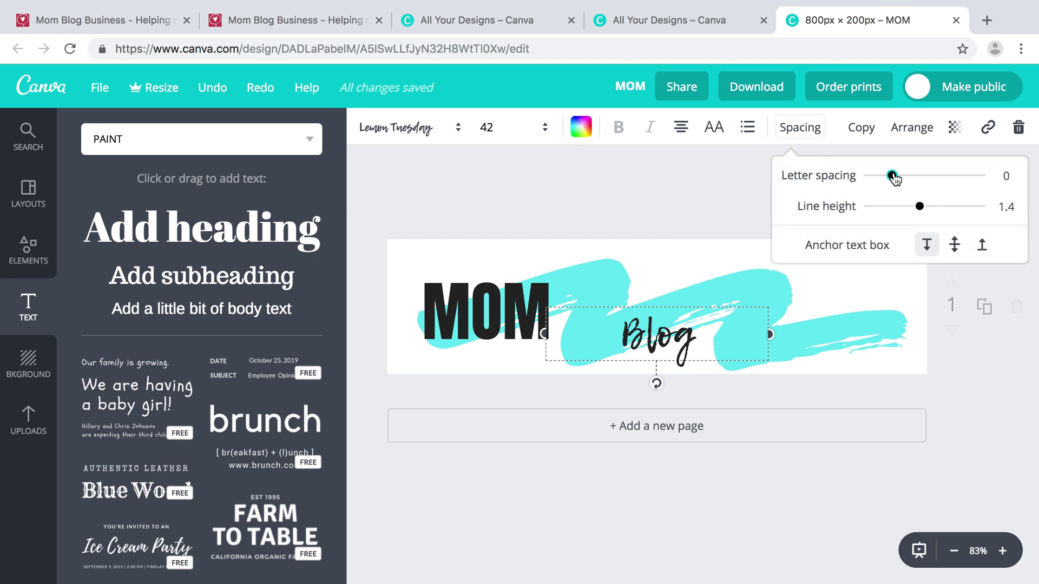
drag(892, 176, 887, 177)
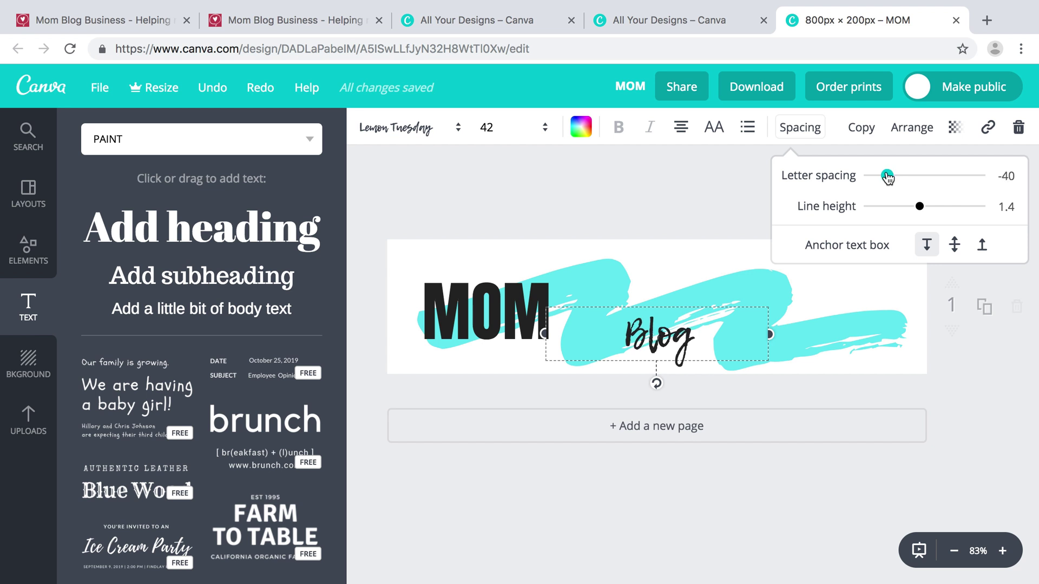
click(492, 126)
scroll(494, 309, down, 3)
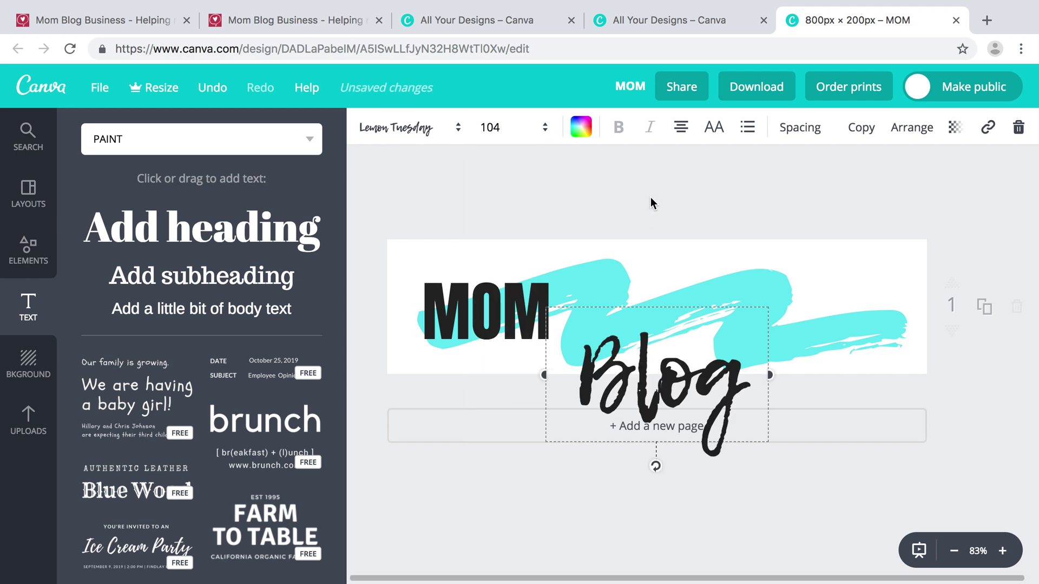
drag(637, 328, 624, 283)
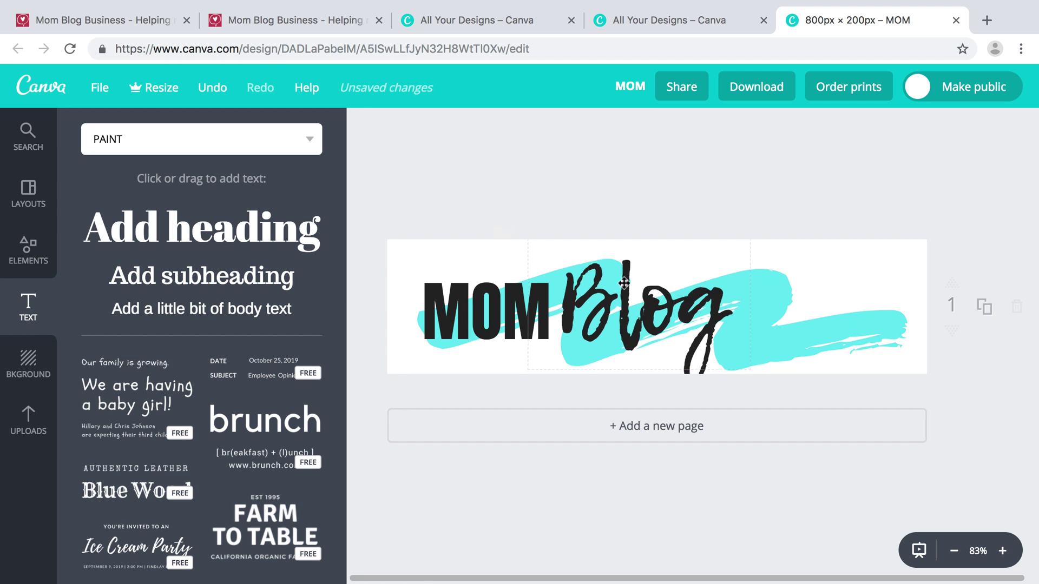
click(588, 235)
click(501, 129)
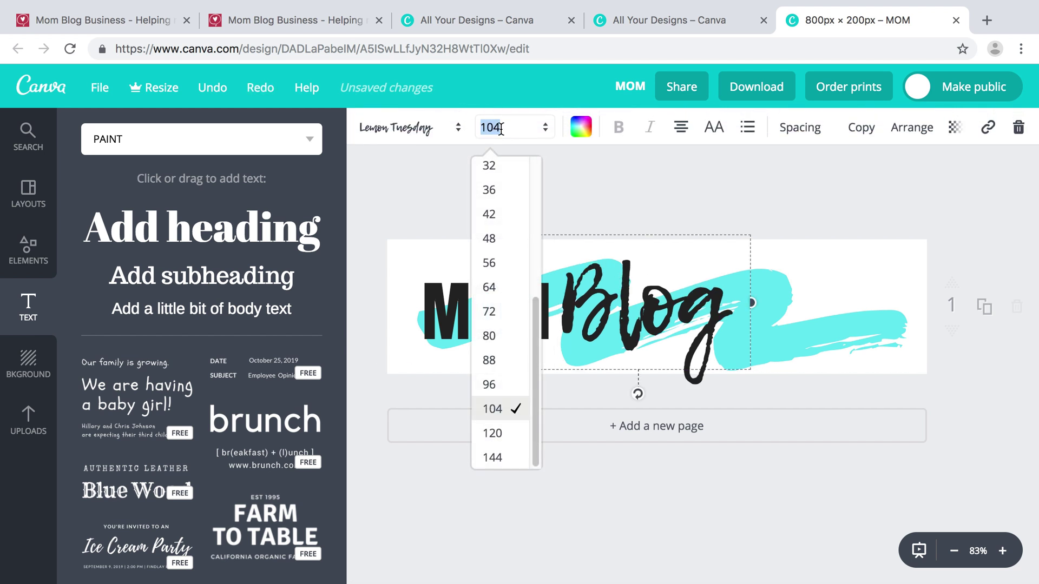
text(90)
key(Return)
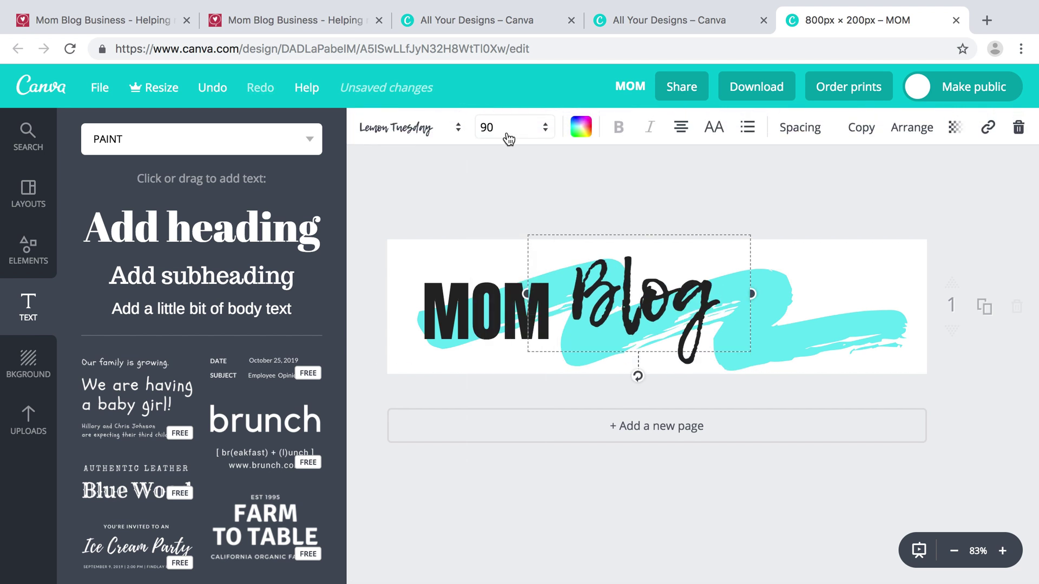
click(540, 185)
drag(638, 302, 637, 300)
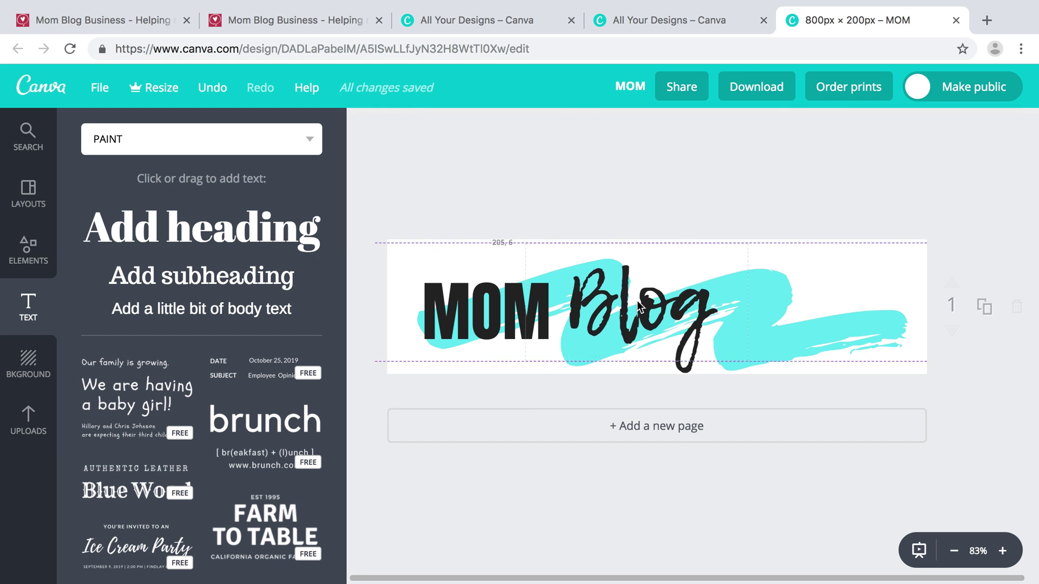
Step: Duplicate the MOM text and move the copy to the right of Blog
click(459, 307)
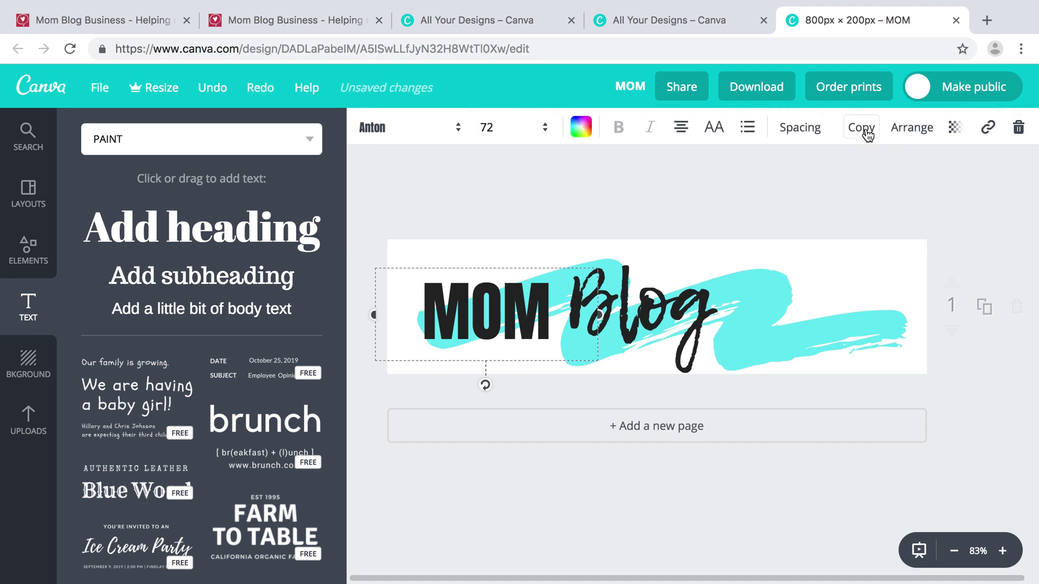
click(862, 130)
click(543, 374)
drag(505, 340, 783, 323)
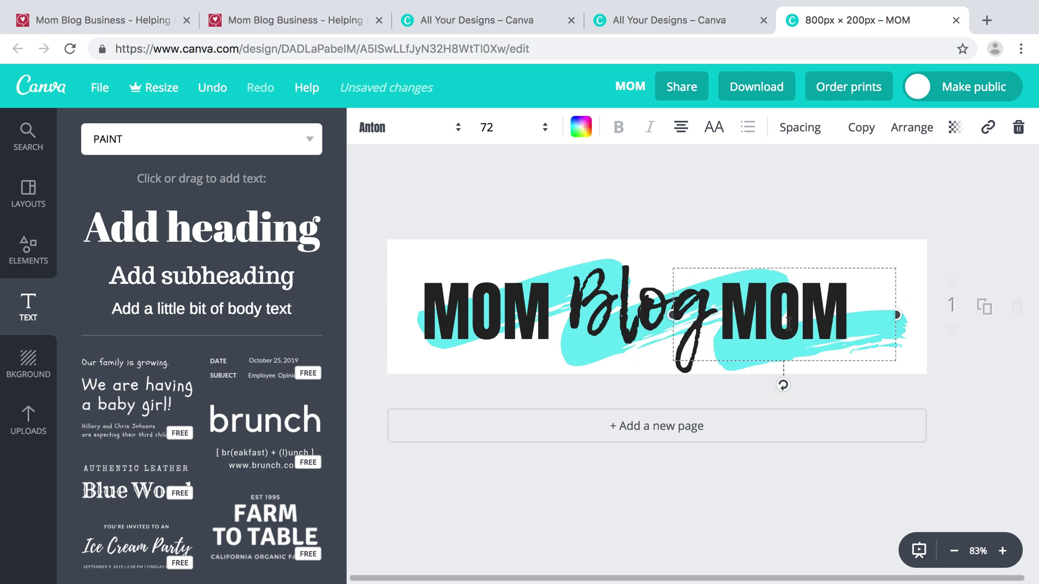
Step: Change the copy to BUSINESS on one line and align it with Blog
double_click(789, 329)
text(b)
key(BackSpace)
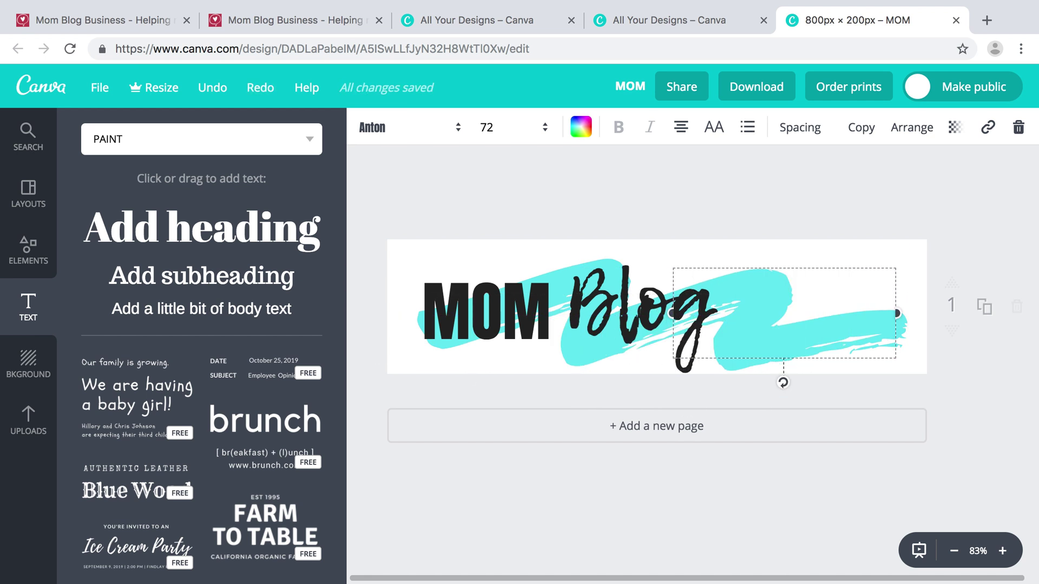
text(BUSINESS)
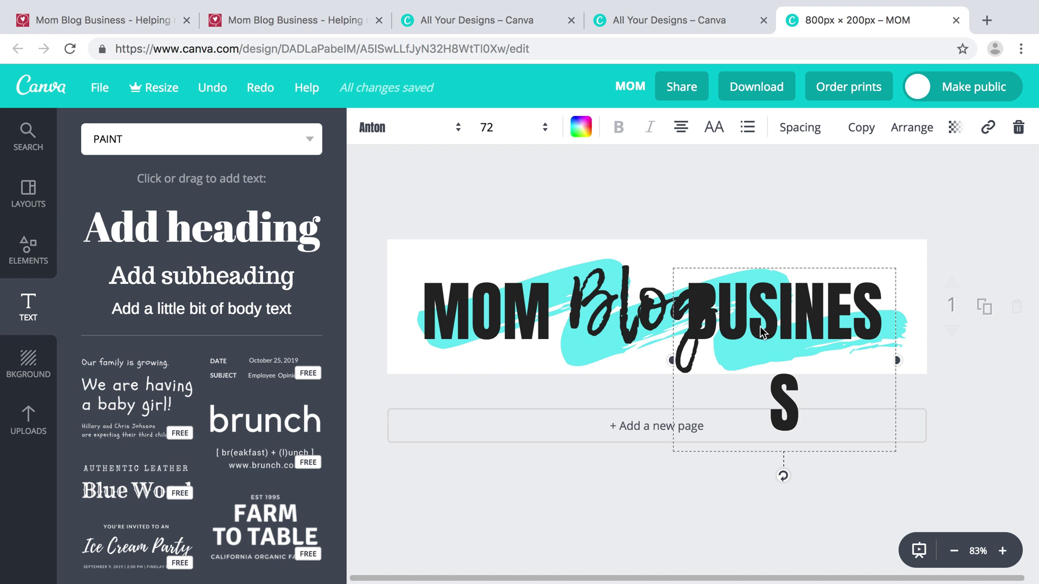
drag(899, 358, 922, 352)
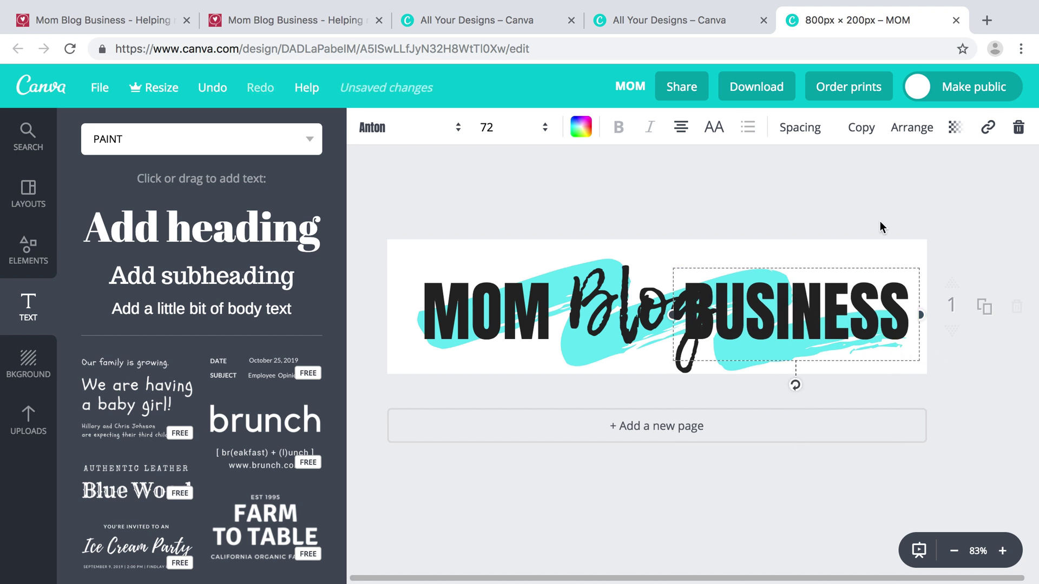
mouse_move(828, 310)
mouse_down()
mouse_move(837, 303)
mouse_move(830, 310)
mouse_up()
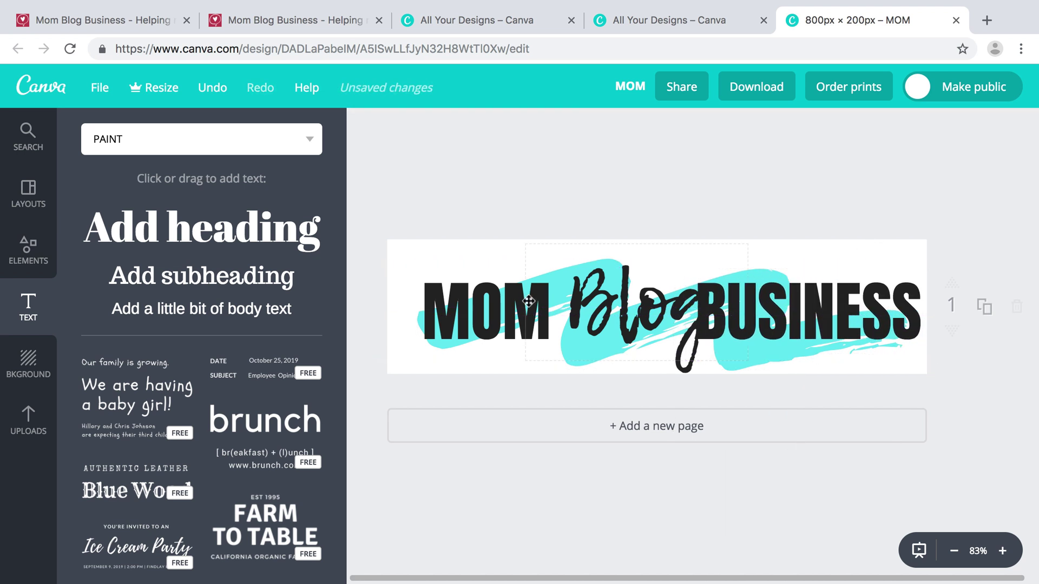
drag(591, 269, 572, 264)
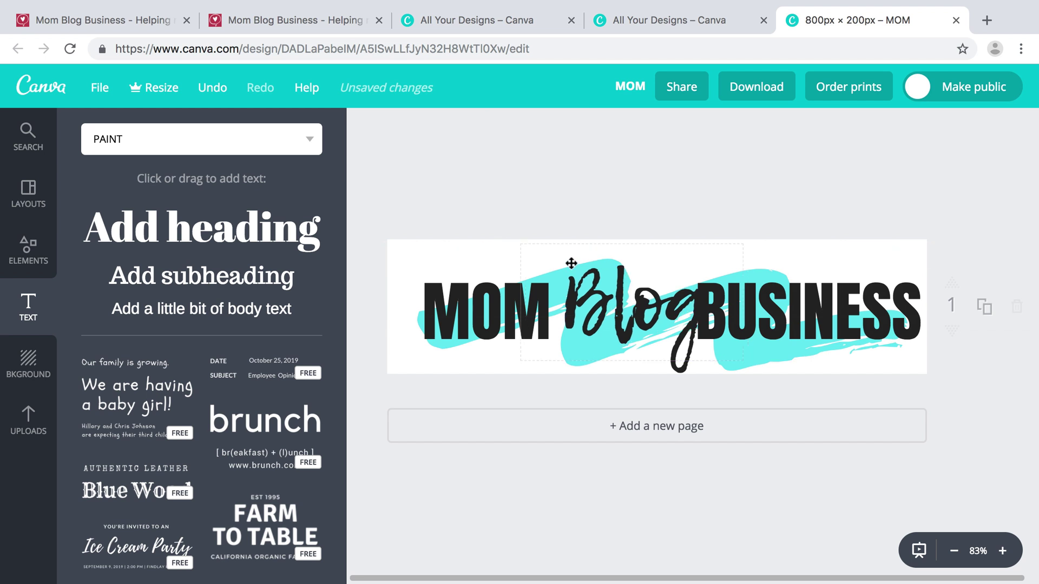
Step: Raise BUSINESS, then widen the turquoise strokes and shift them left
click(438, 361)
click(649, 355)
drag(827, 319, 822, 274)
click(844, 339)
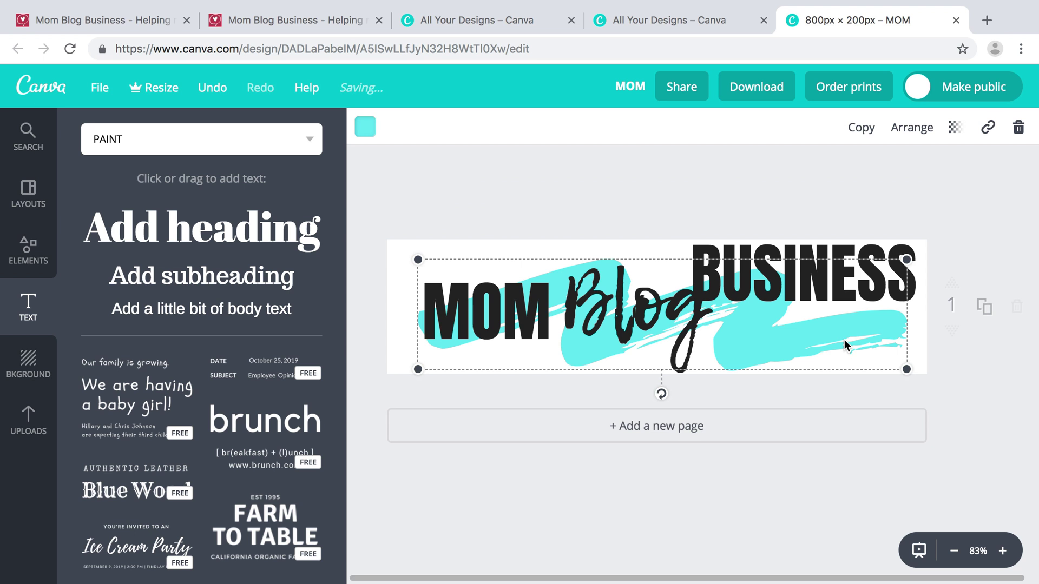
drag(909, 370, 925, 371)
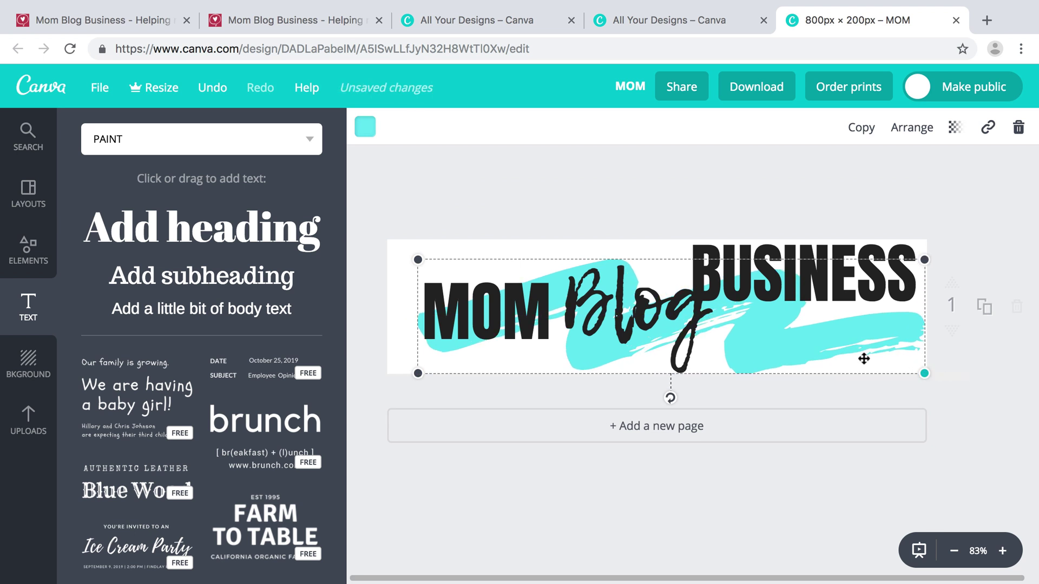
drag(863, 358, 823, 354)
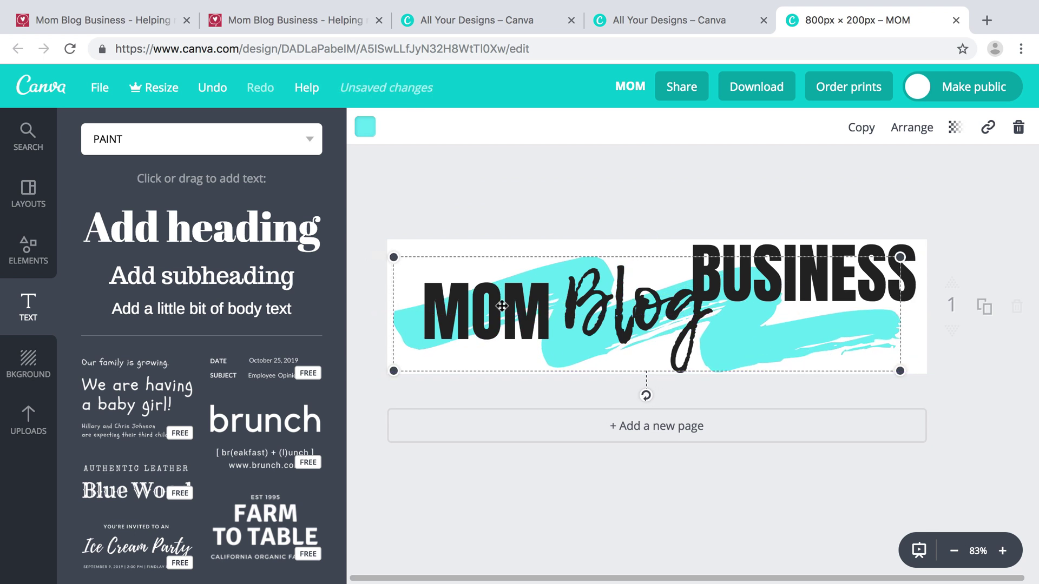
Step: Line up MOM, Blog and BUSINESS level along the banner's middle line
drag(489, 306, 471, 307)
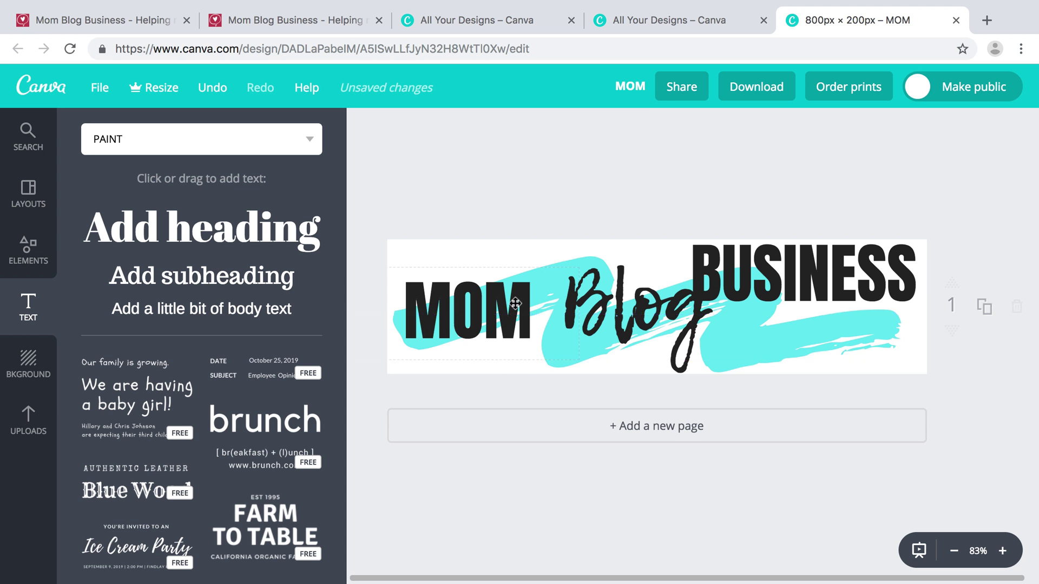
drag(616, 299, 592, 299)
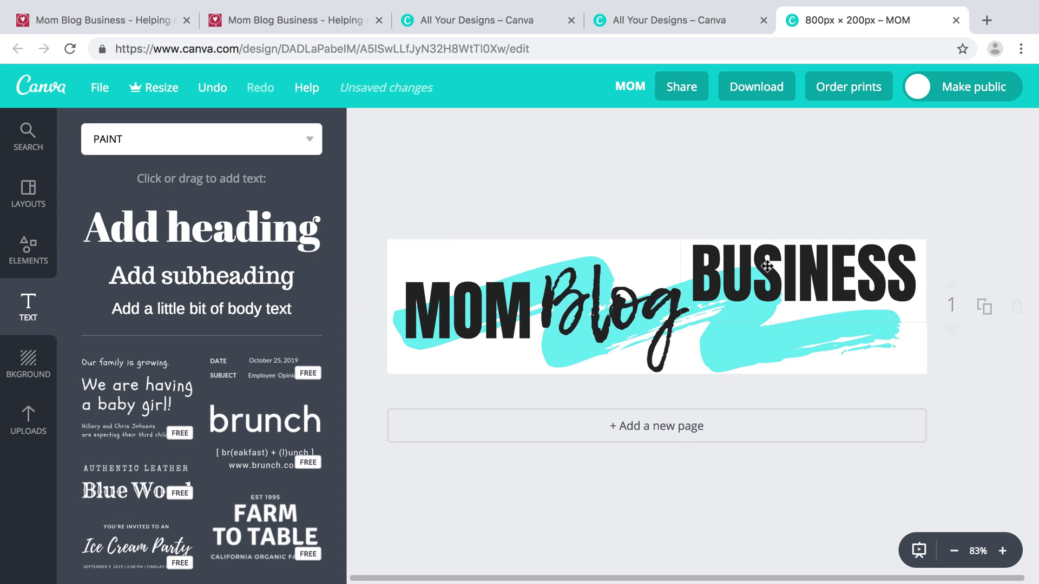
drag(767, 269, 774, 305)
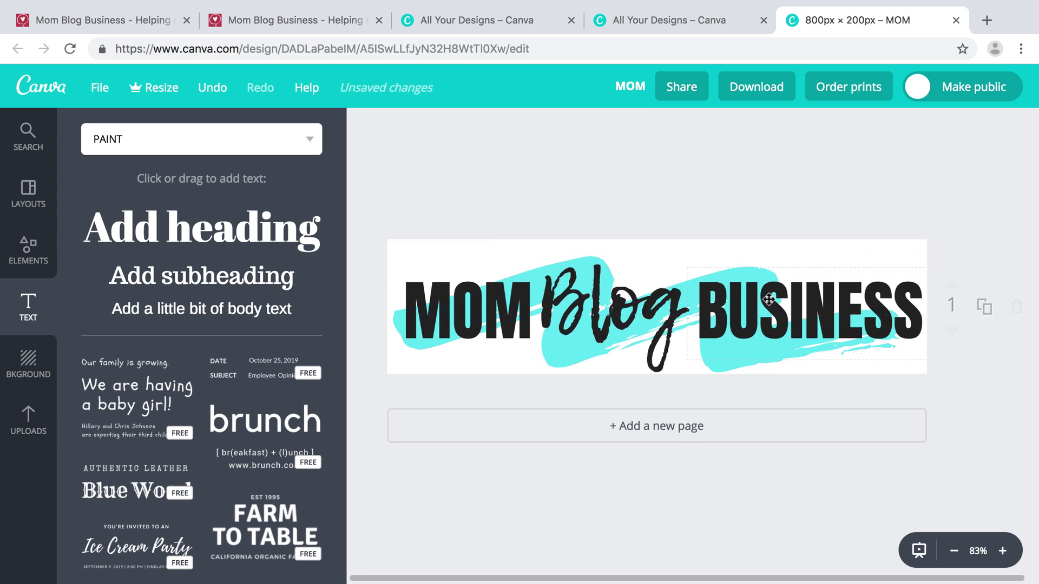
click(487, 330)
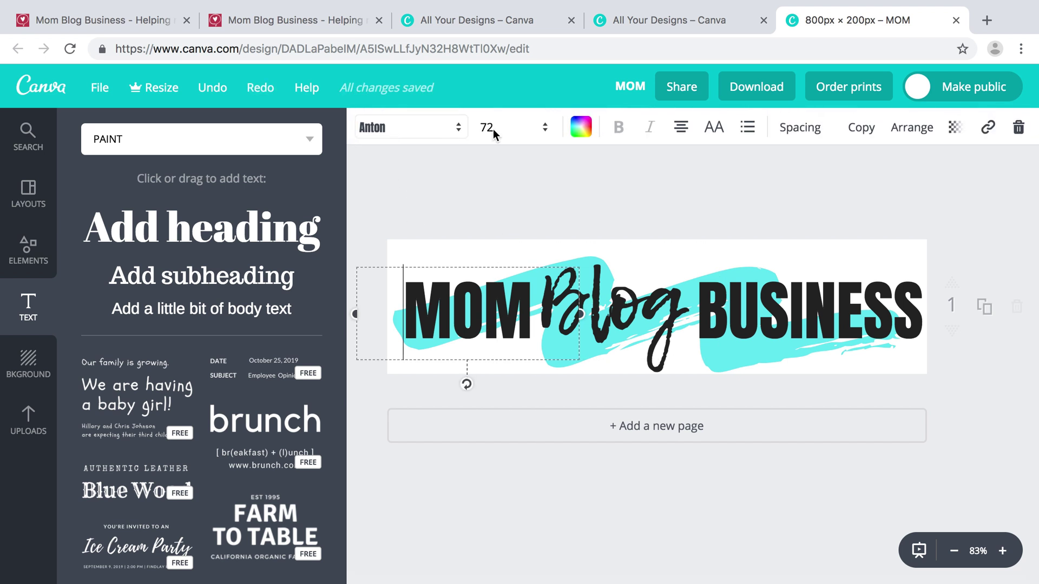
Step: Colour MOM hot pink (ff0a63) from the custom colour wheel
click(581, 129)
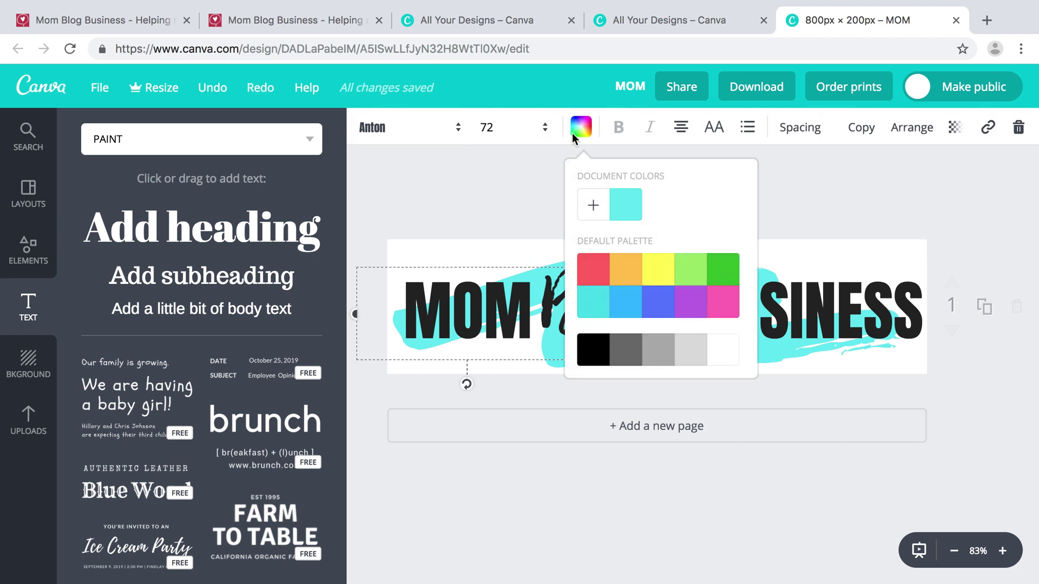
click(589, 206)
click(751, 271)
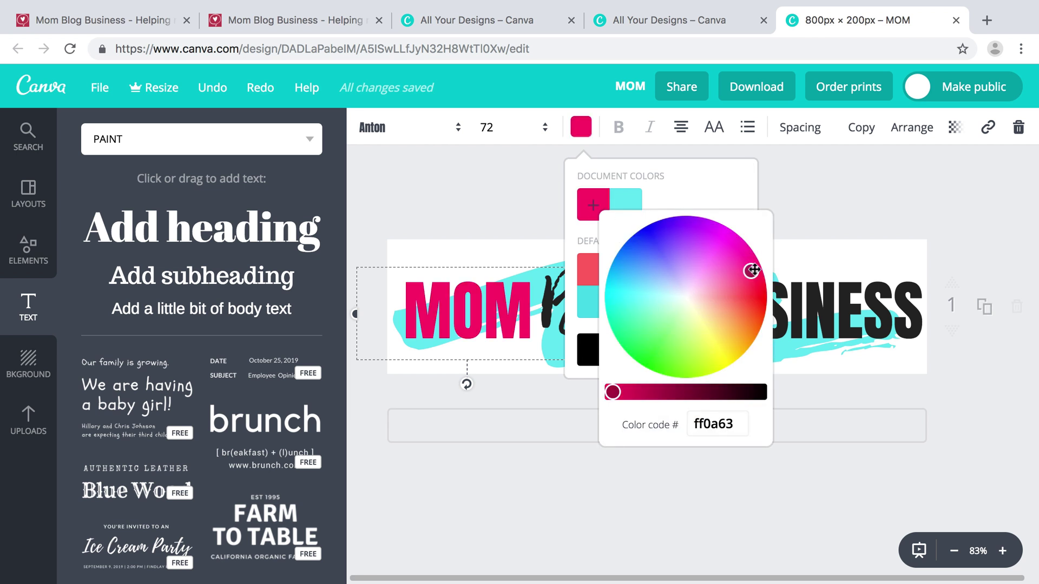
click(440, 221)
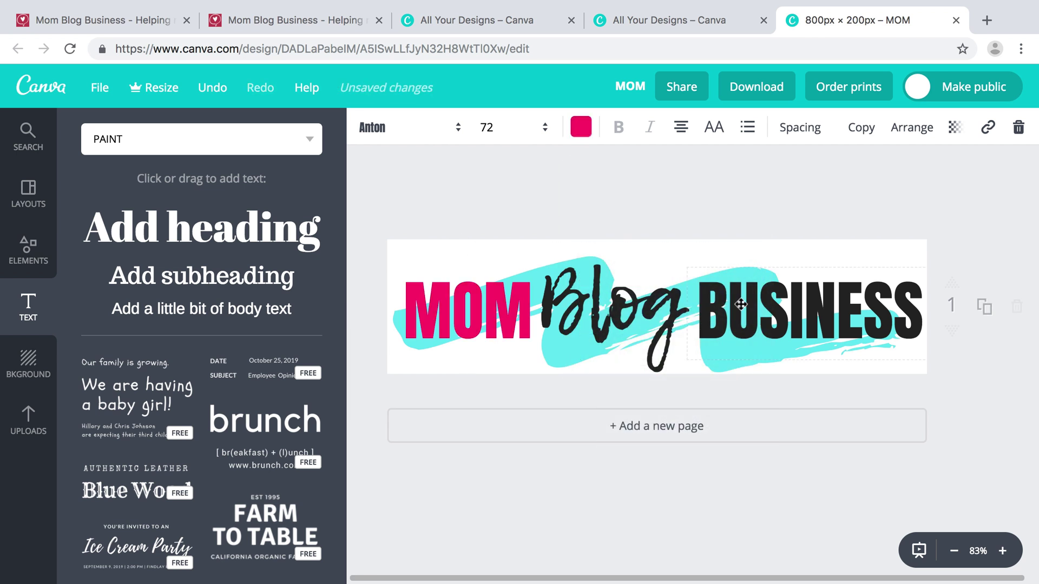
Step: Apply the same pink document colour to BUSINESS
double_click(698, 273)
click(580, 127)
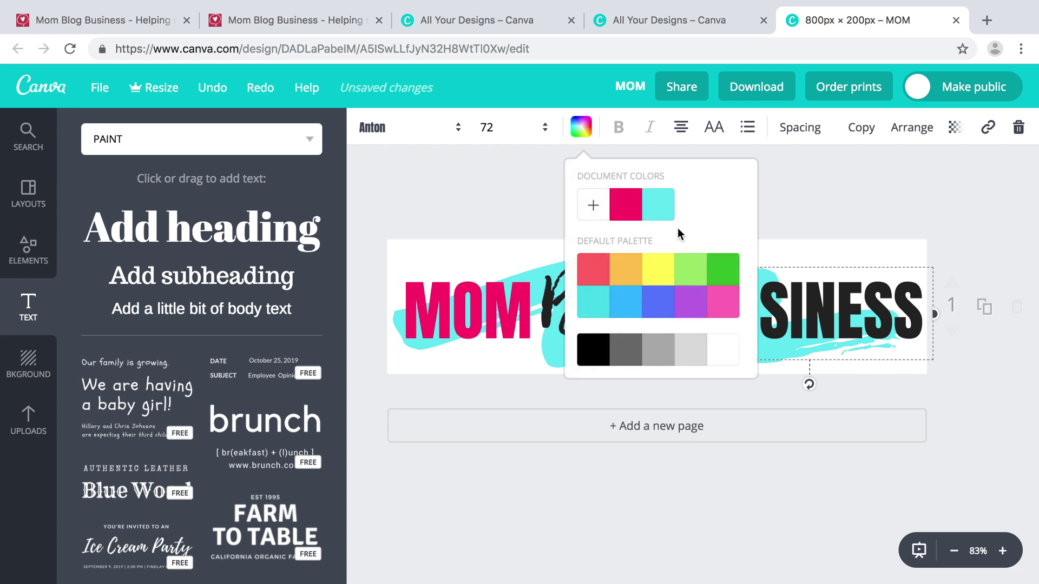
click(623, 204)
click(847, 219)
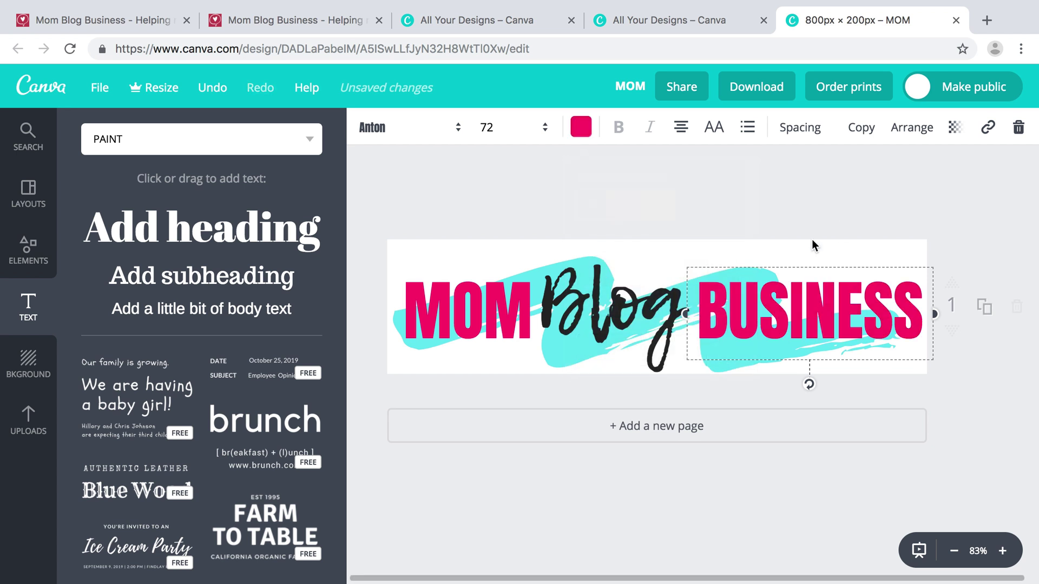
double_click(611, 319)
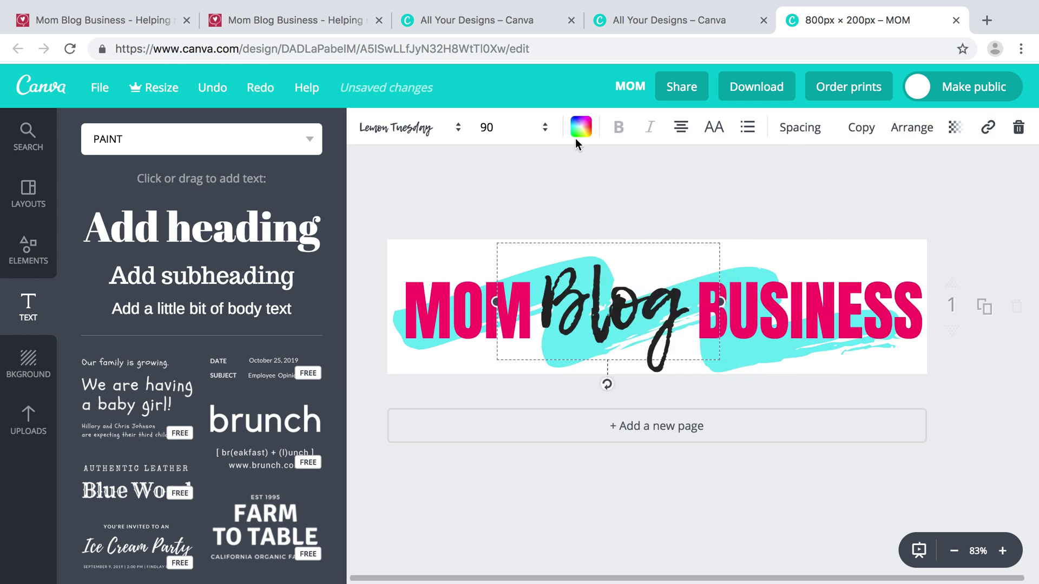
Step: Try white, mid-grey and darker grey swatches on the Blog text
click(579, 129)
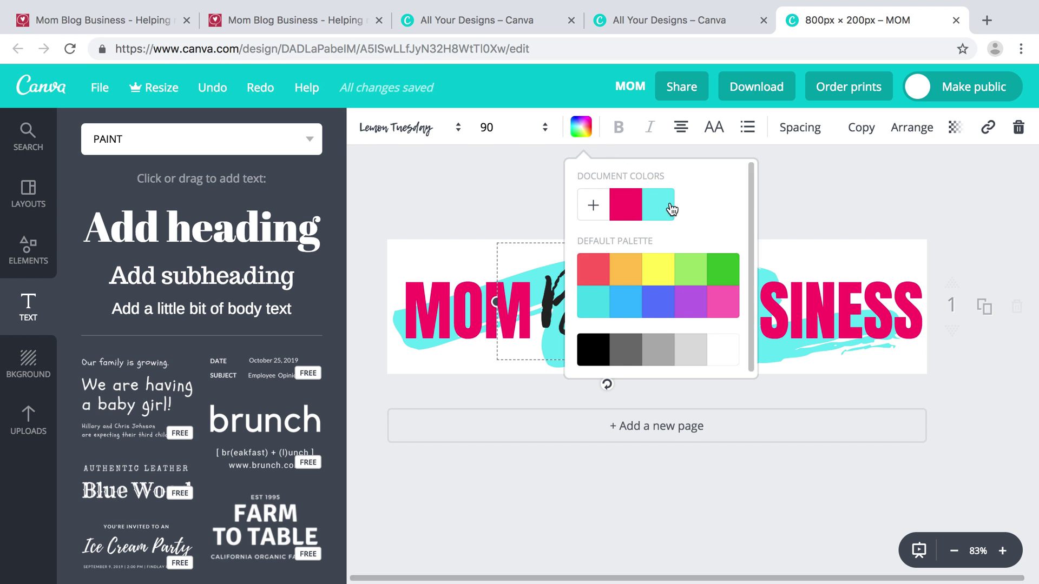
click(715, 361)
click(489, 226)
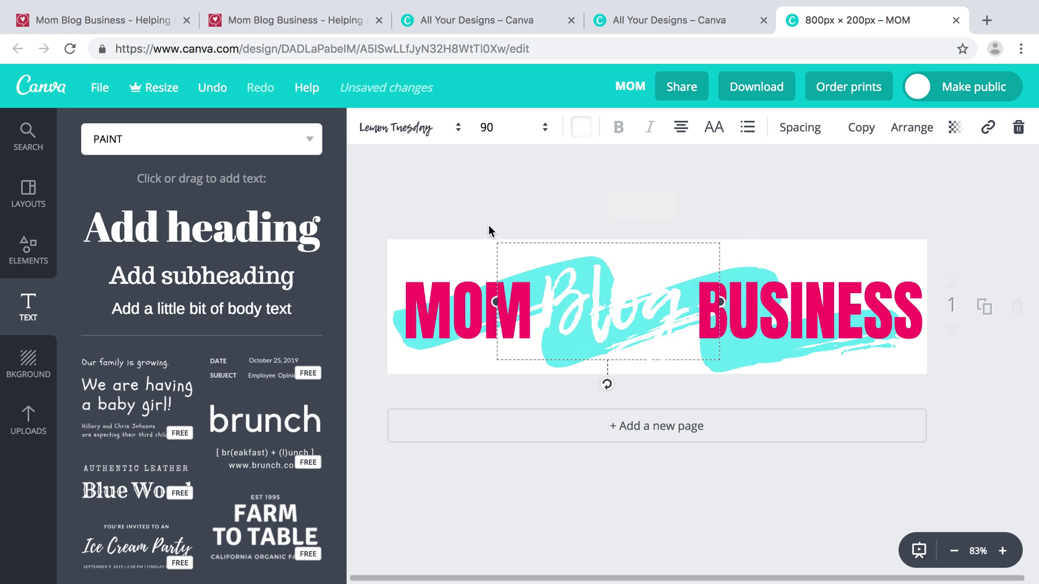
click(579, 130)
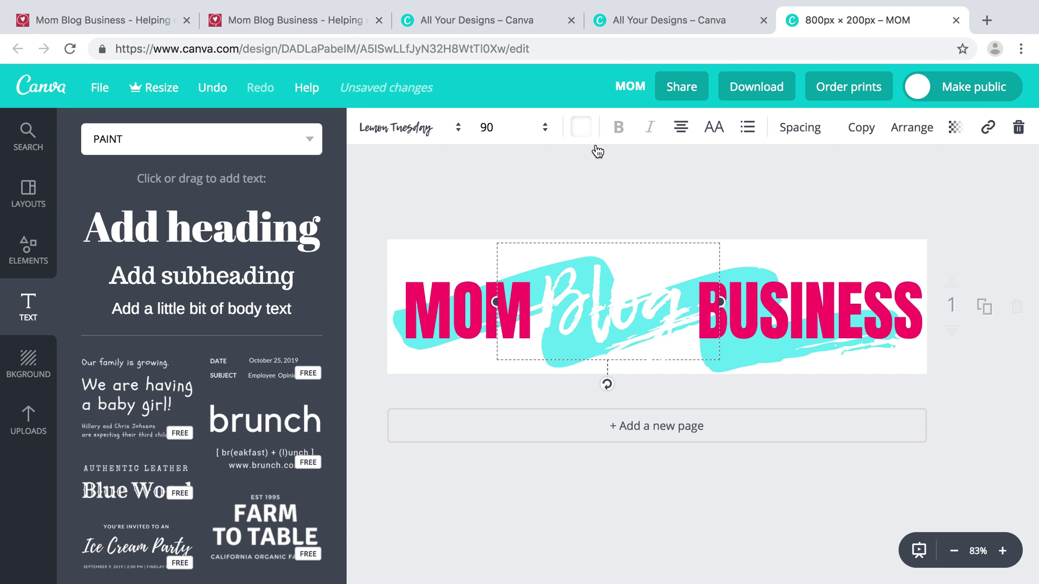
click(658, 347)
click(463, 191)
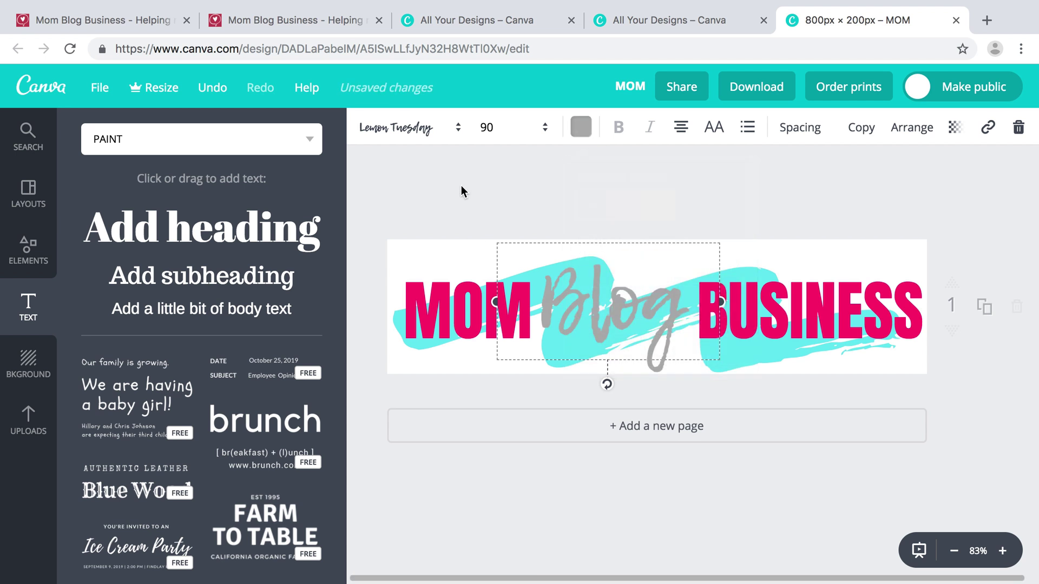
click(587, 135)
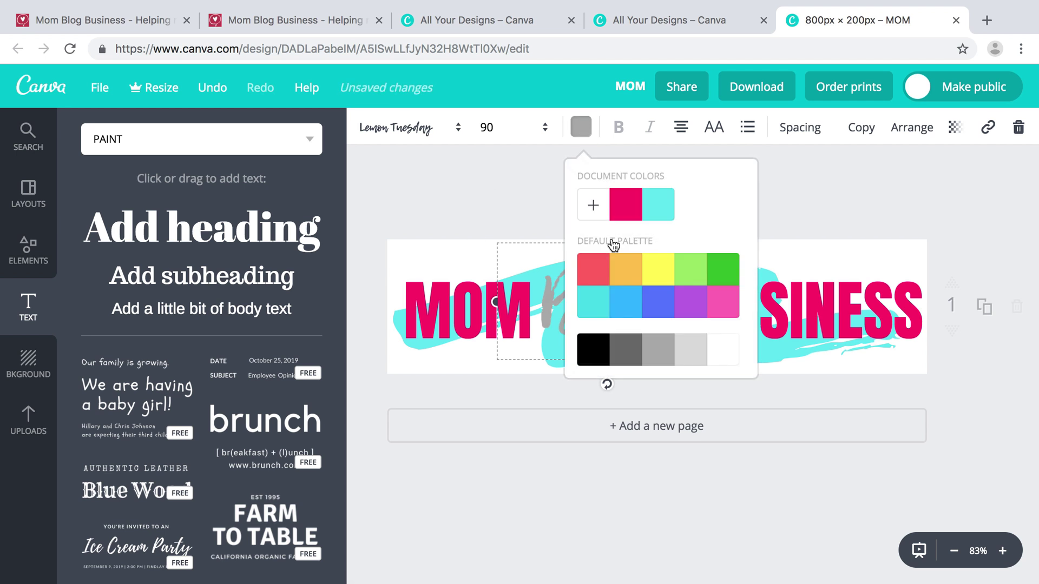
click(631, 346)
click(489, 190)
click(759, 196)
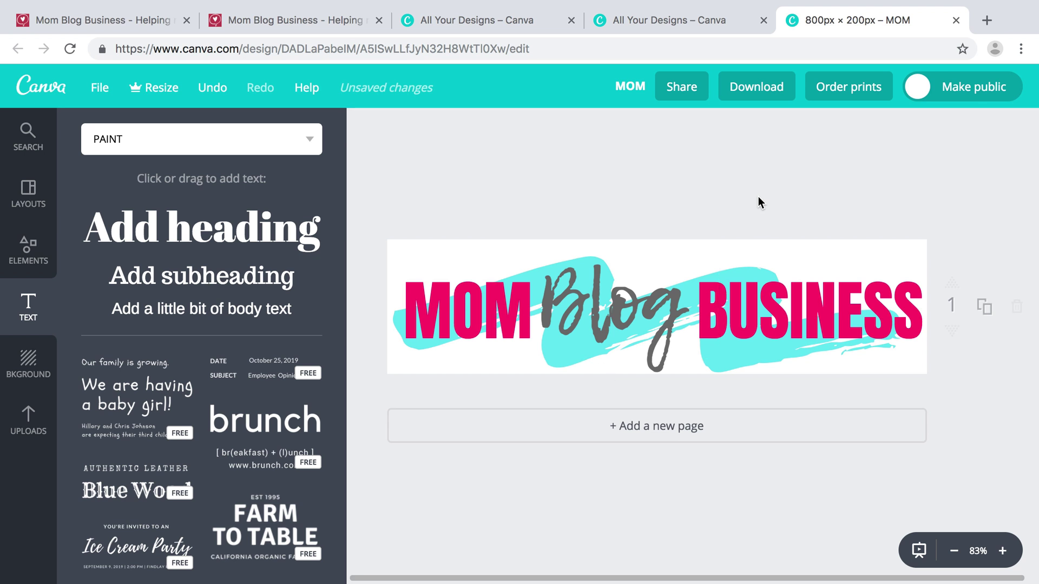
Step: Set Blog to a custom dark grey, colour code 575757
click(633, 314)
click(583, 130)
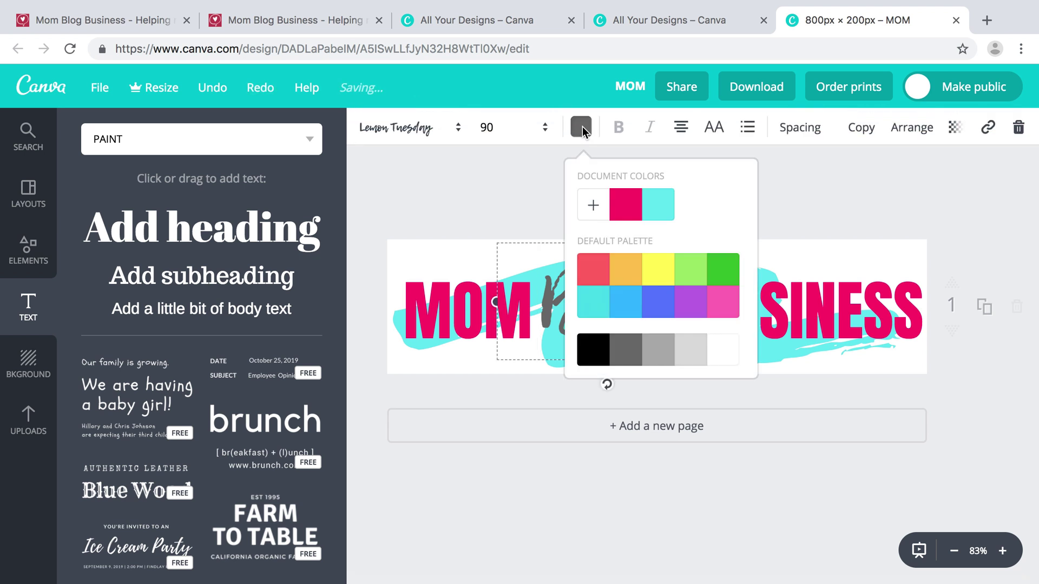
click(593, 206)
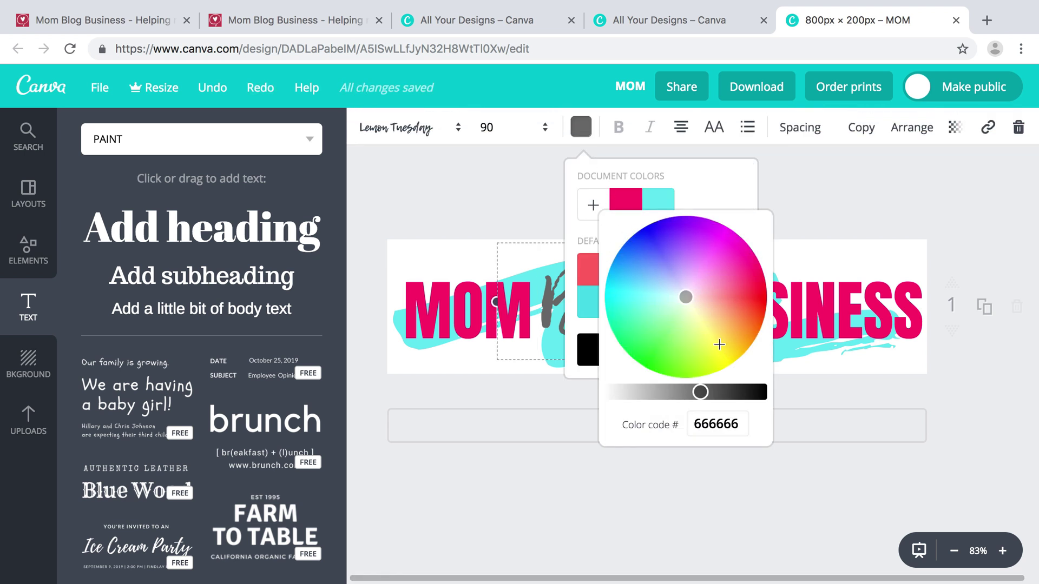
drag(700, 391, 709, 392)
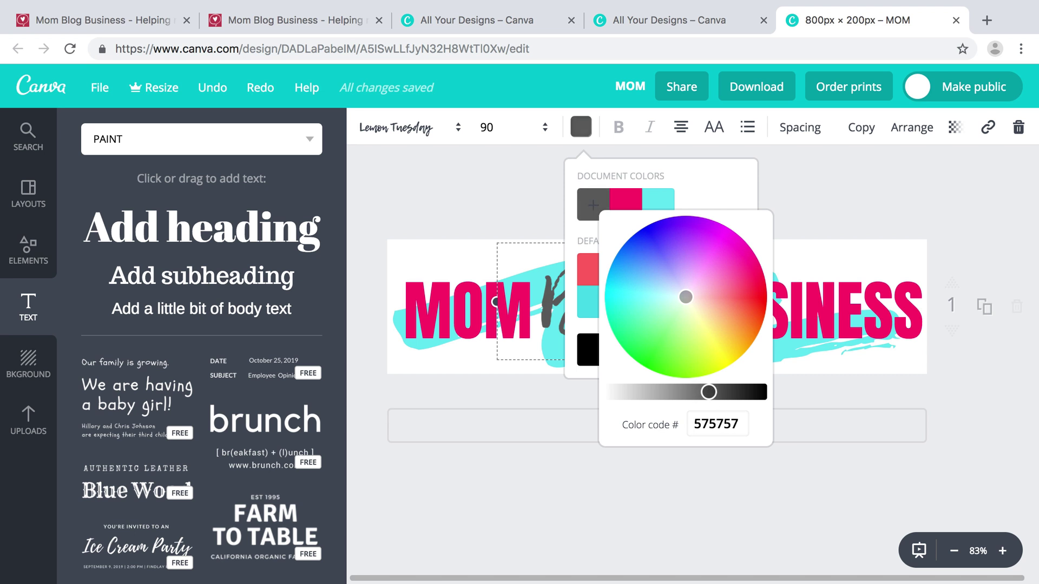
click(607, 383)
click(607, 383)
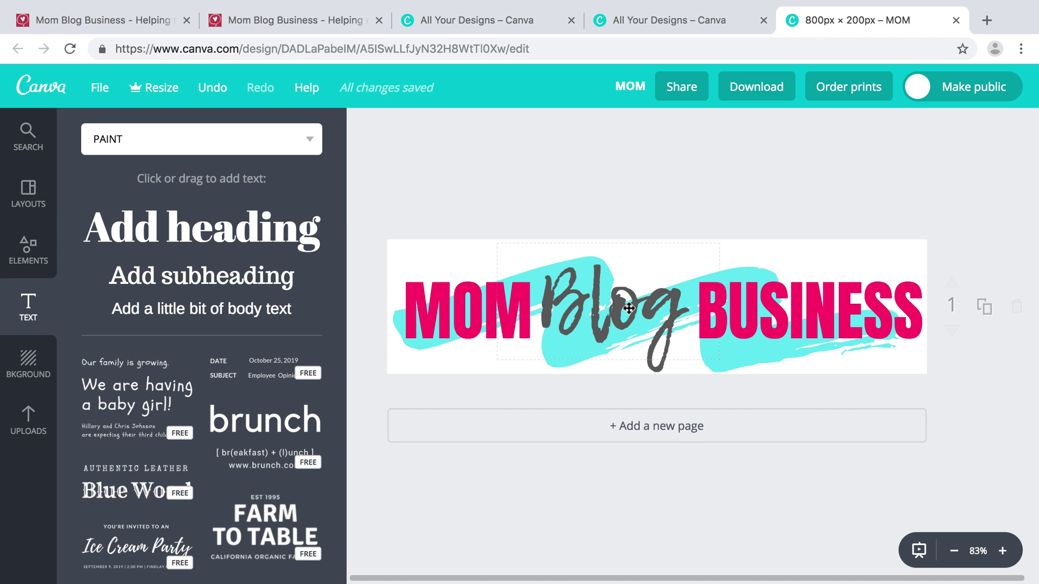
Step: Nudge Blog, BUSINESS and MOM horizontally so they sit snugly in one level line
drag(629, 309, 634, 309)
drag(751, 307, 755, 306)
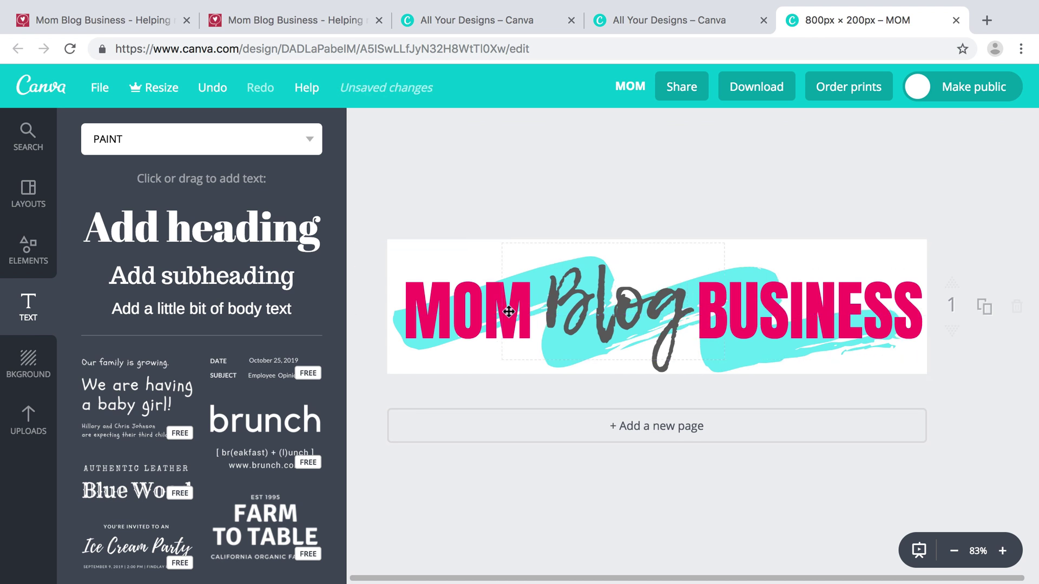
mouse_move(508, 312)
mouse_down()
mouse_move(547, 308)
mouse_move(510, 303)
mouse_up()
drag(607, 303, 601, 307)
drag(437, 308, 447, 309)
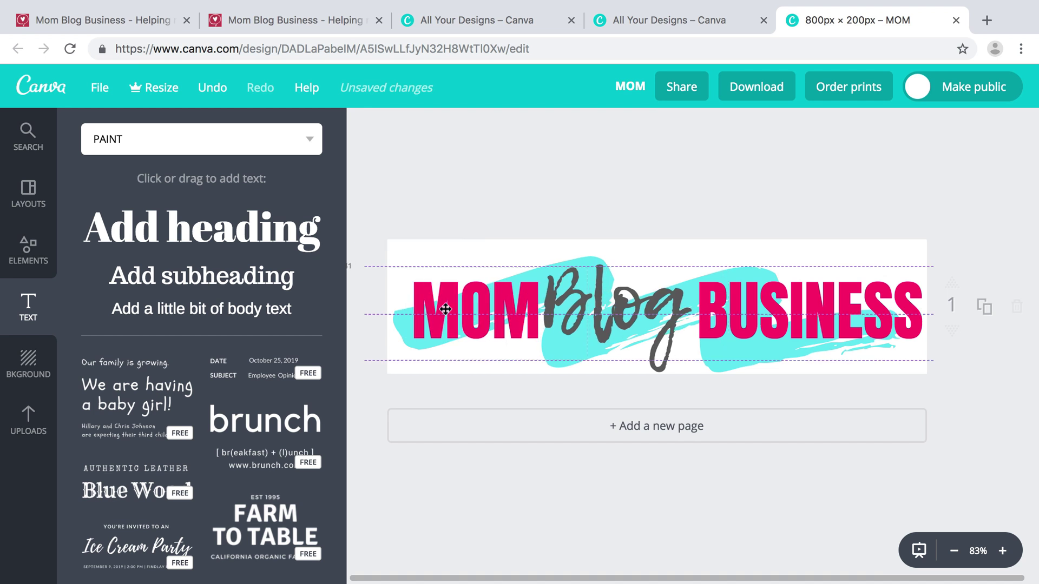
drag(445, 309, 443, 310)
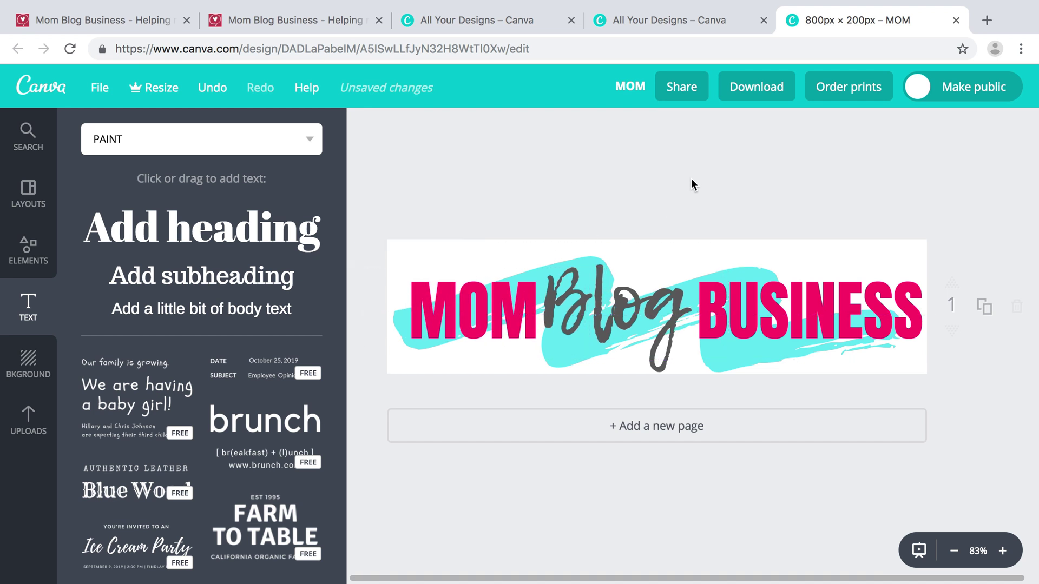
Step: Download the Canva logo design as a PNG image, saved as MOM (1).png
click(758, 95)
click(755, 279)
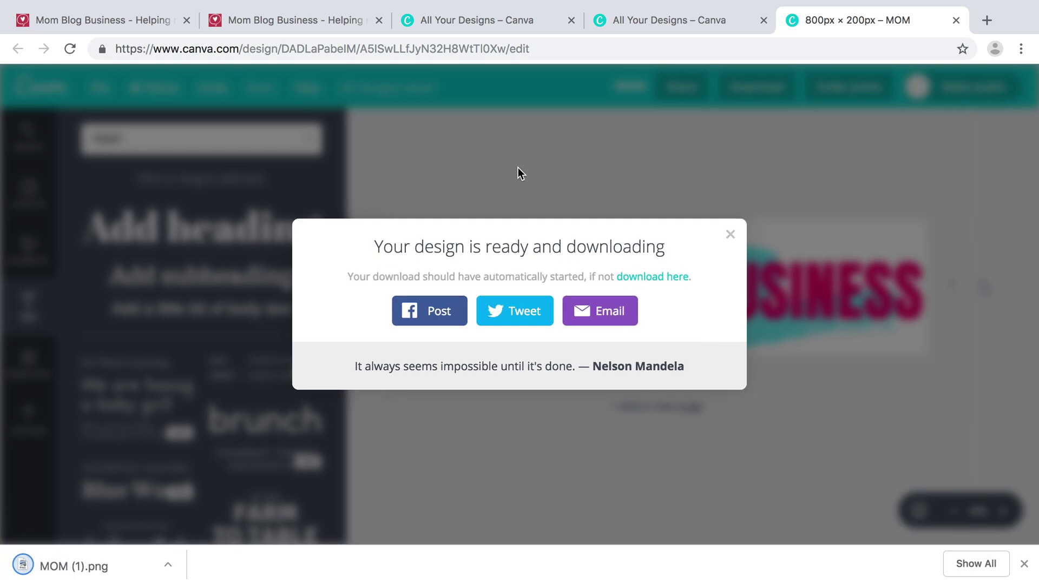
click(729, 236)
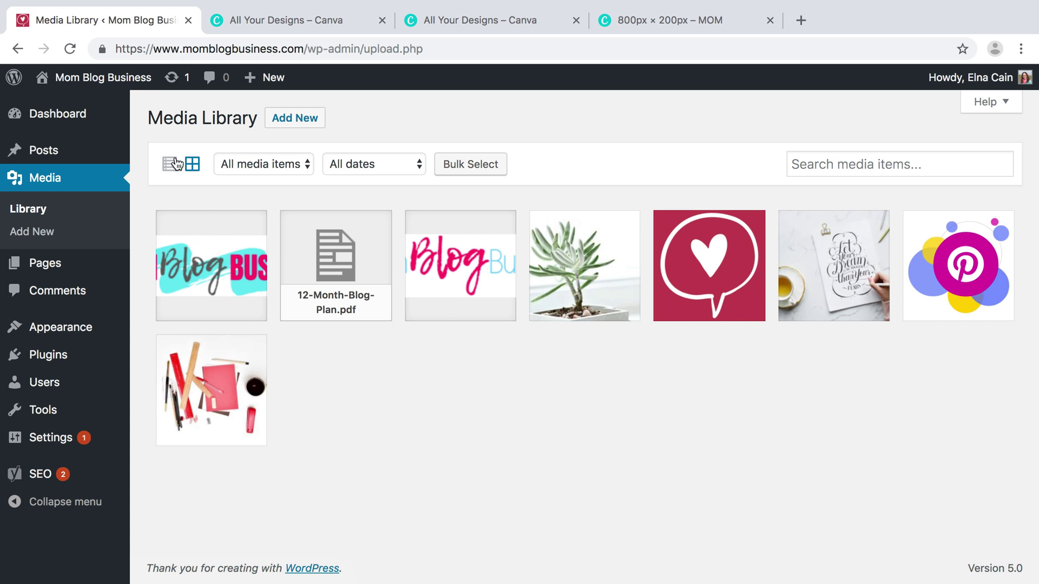
Step: Launch the Customizer from the Appearance menu in the WordPress admin sidebar
mouse_move(85, 335)
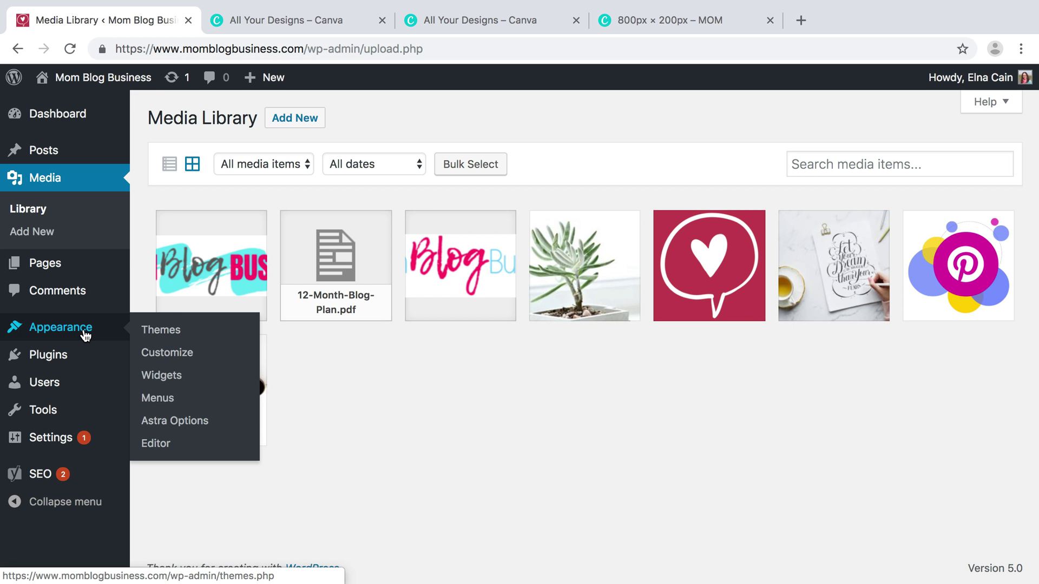
click(151, 354)
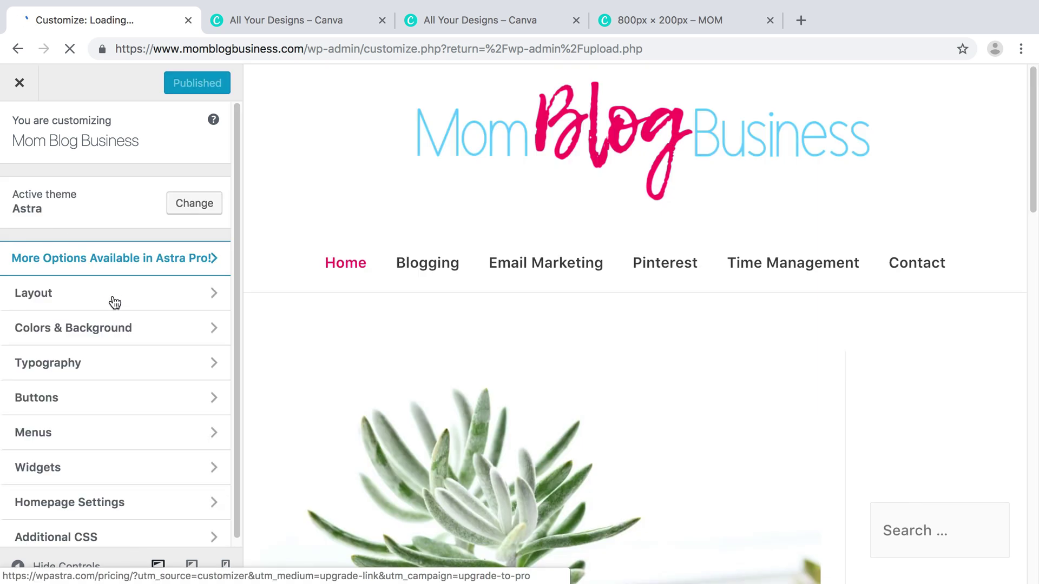
Step: In Layout > Header > Site Identity, remove the current logo and choose a new one from the Media Library
click(105, 296)
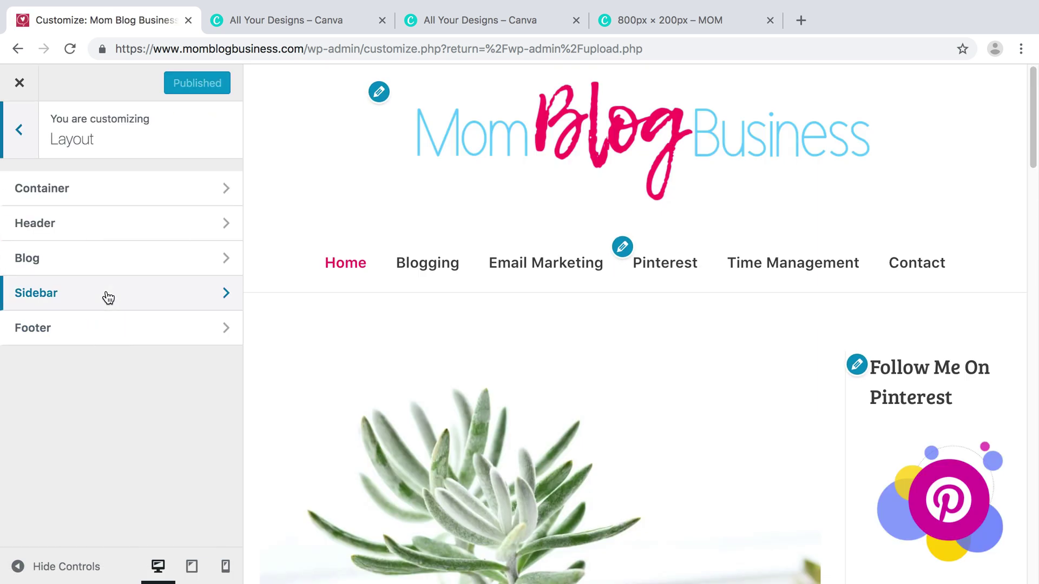
click(135, 230)
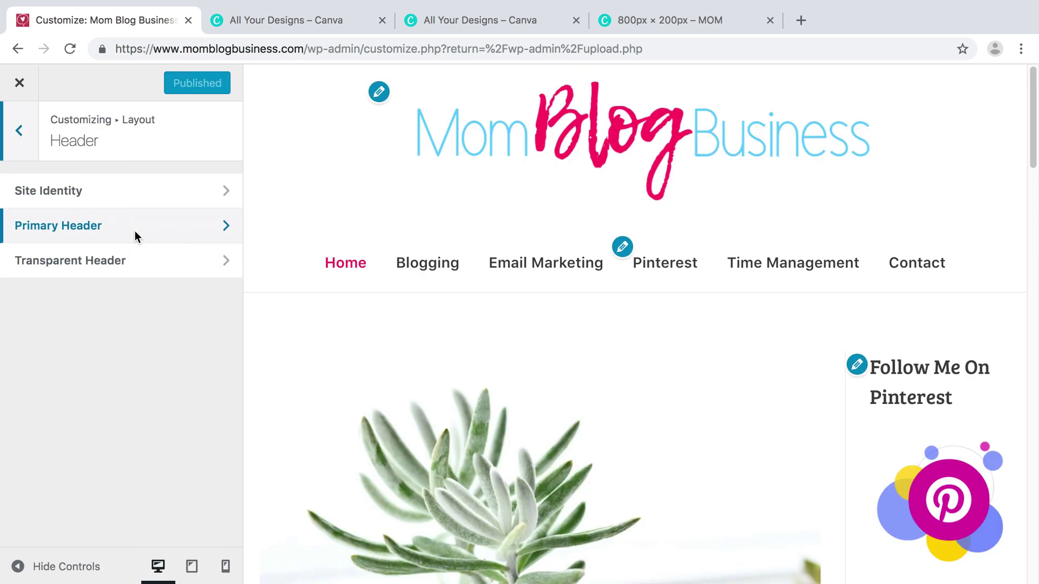
click(141, 193)
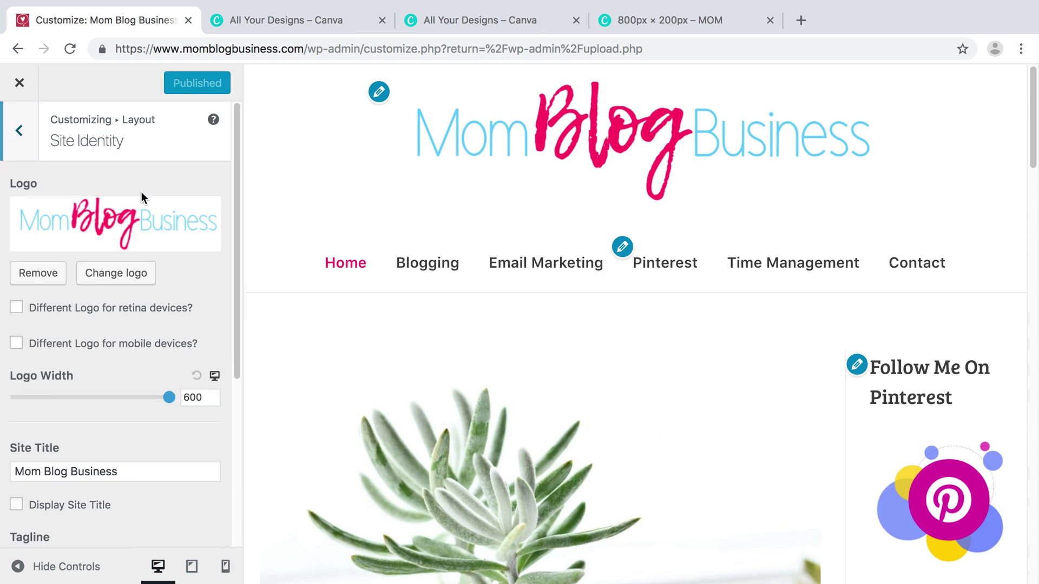
click(37, 271)
click(54, 250)
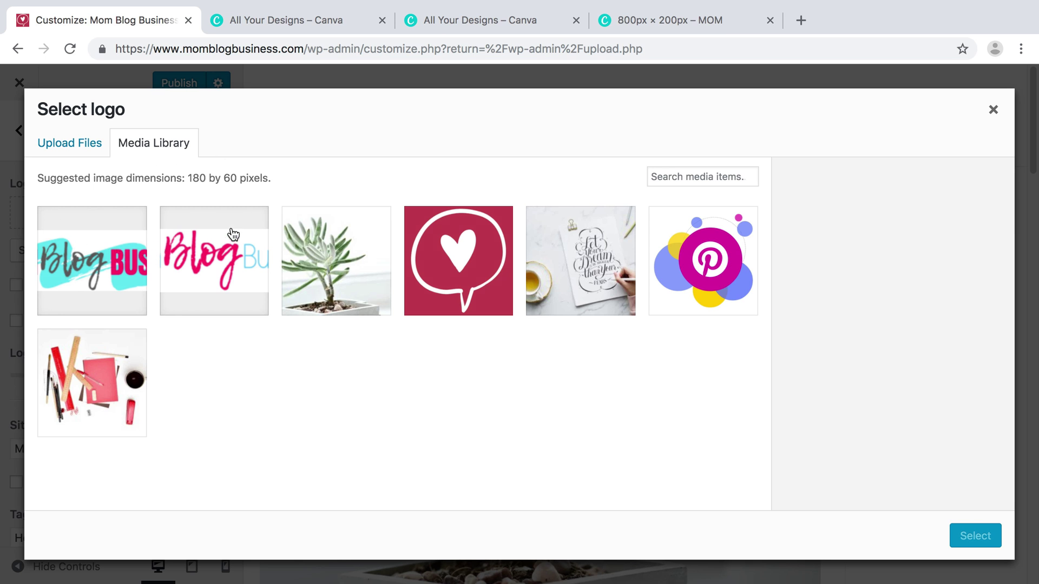
Step: Pick the MOM Blog BUSINESS turquoise-stroke banner as the logo and skip cropping
click(103, 282)
click(975, 537)
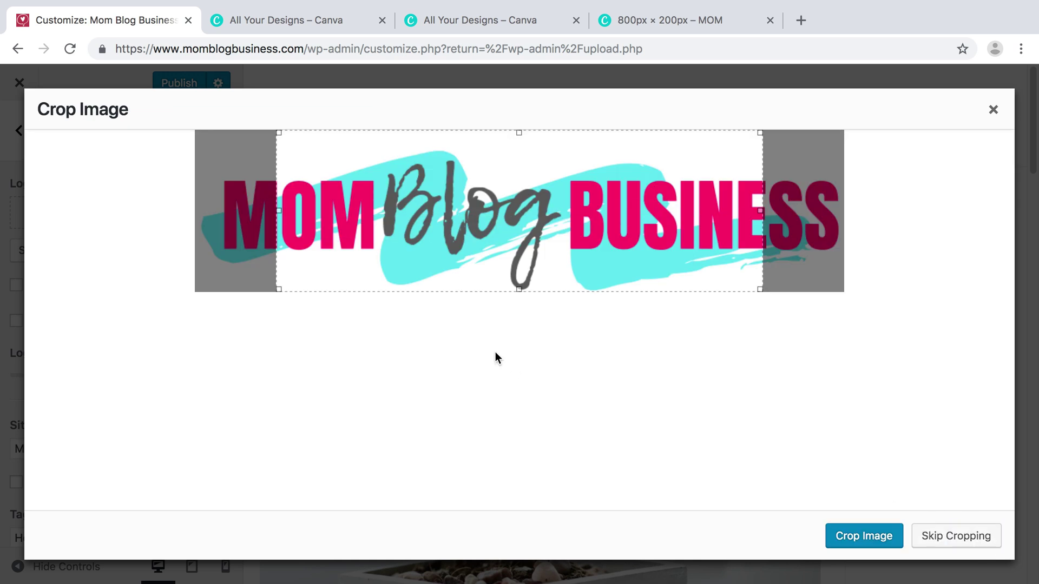
click(927, 538)
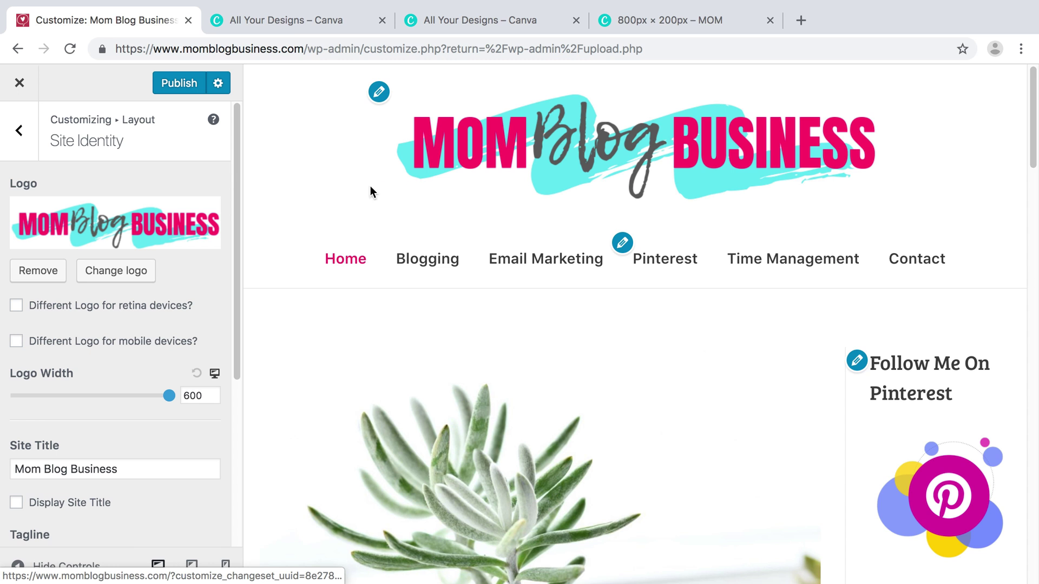
mouse_move(171, 396)
mouse_down()
mouse_move(83, 396)
mouse_move(174, 398)
mouse_up()
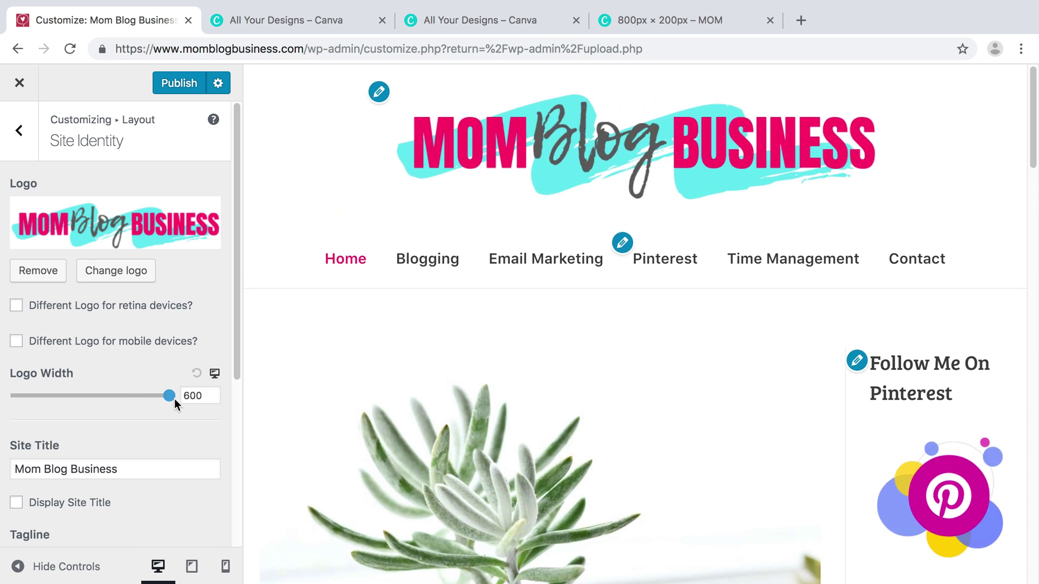